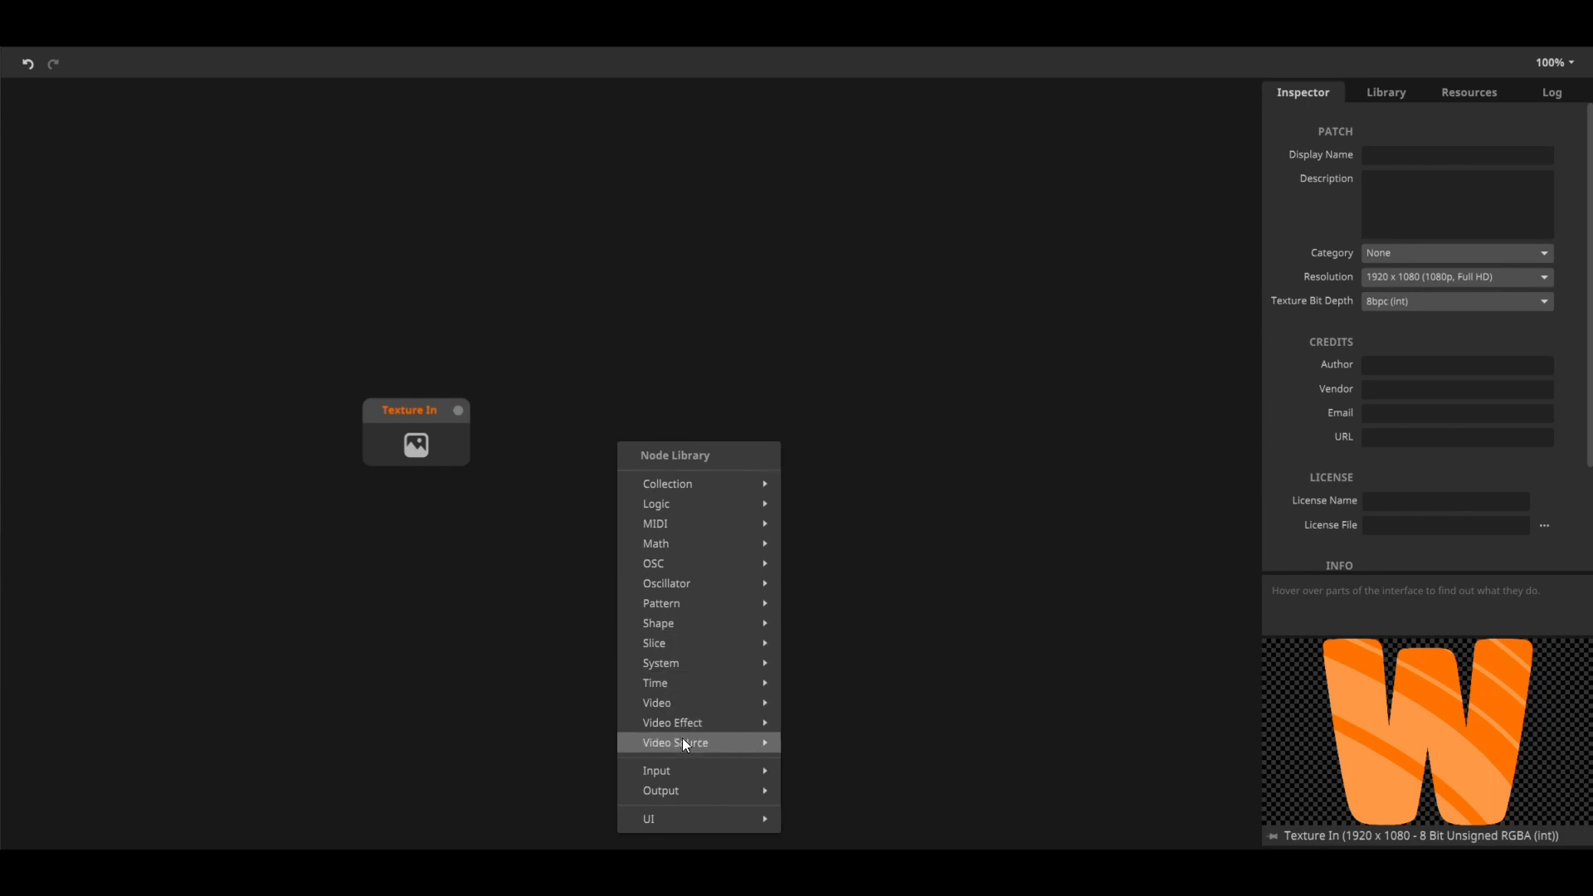
Add a Repeat video effect node and connect the Texture In output to its input, aligning the two nodes
{"action": "mouse_move", "coordinate": [686, 725]}
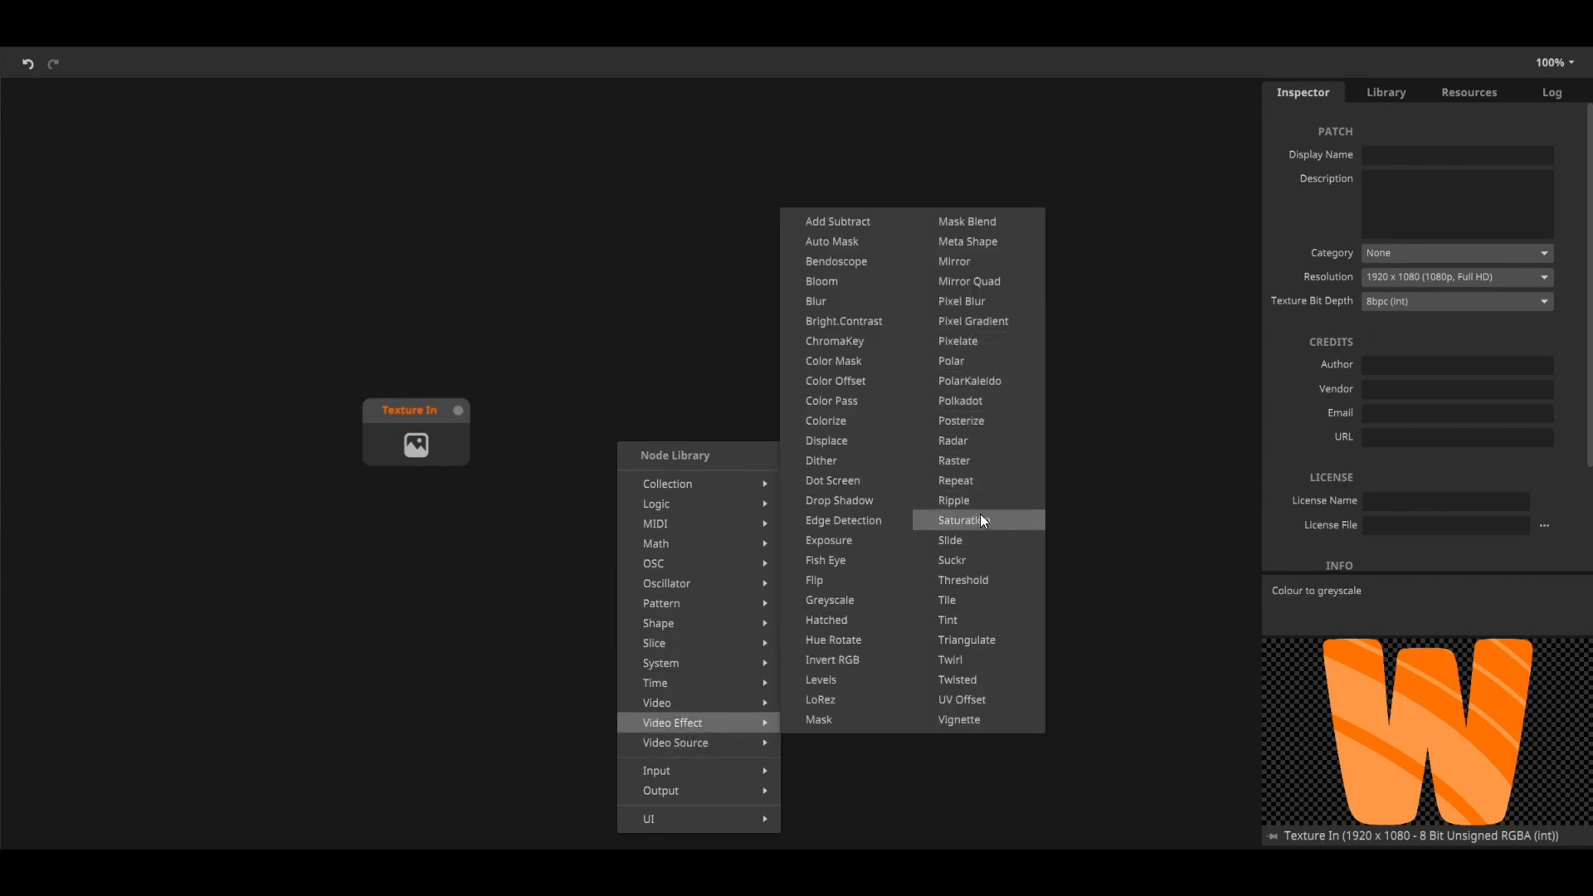
{"action": "left_click", "coordinate": [979, 485]}
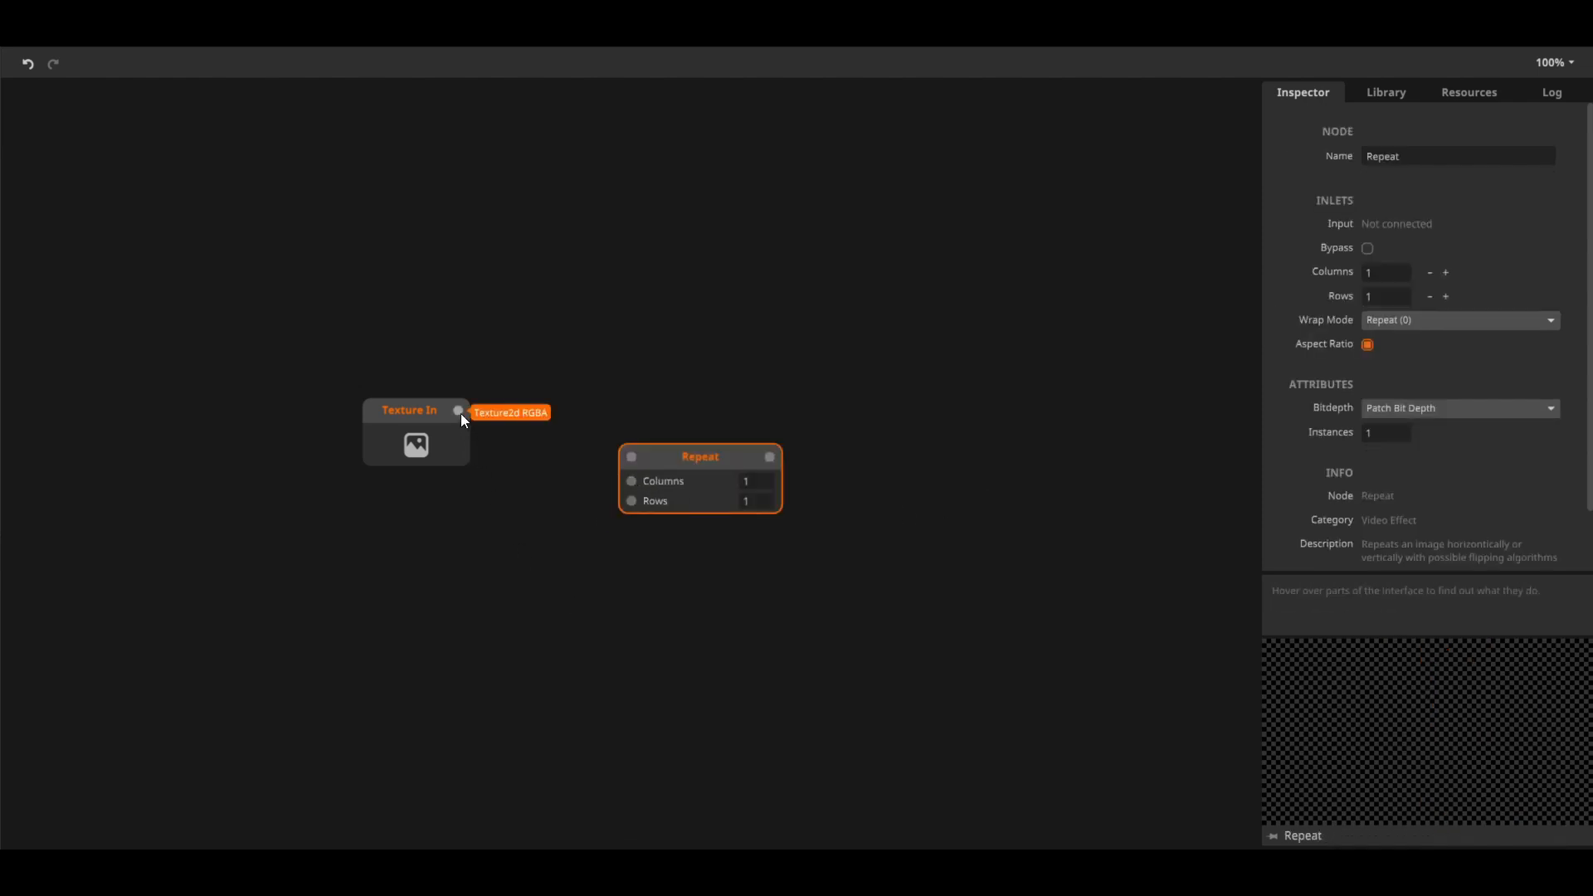
{"action": "left_click_drag", "start_coordinate": [459, 411], "coordinate": [633, 414]}
{"action": "left_click", "coordinate": [671, 462]}
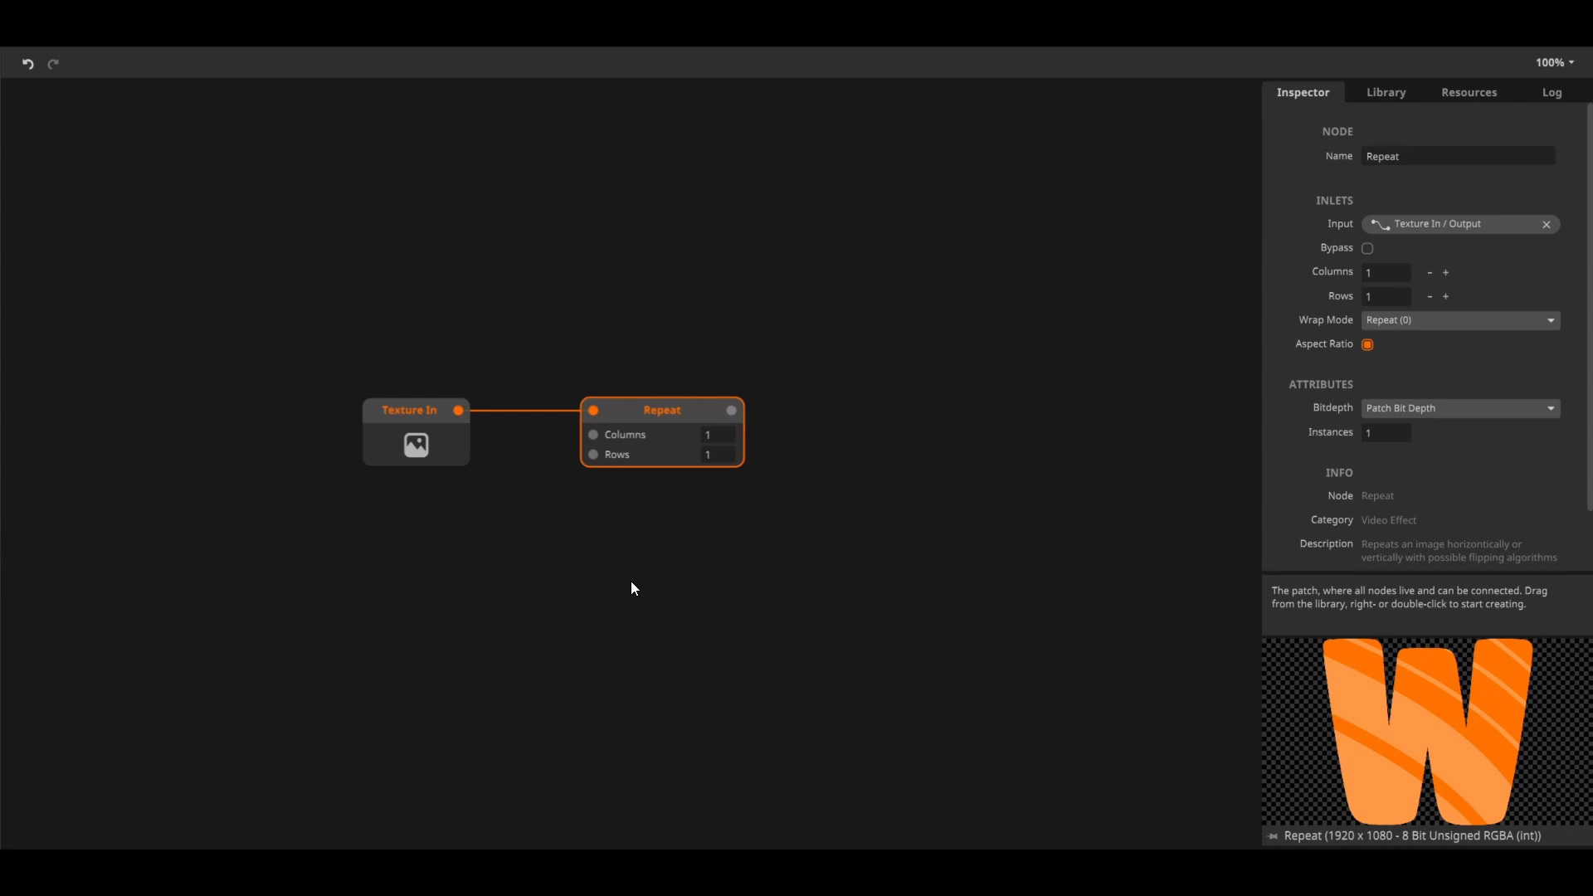
Add an Int node and place it just below the Repeat node
{"action": "double_click", "coordinate": [631, 587]}
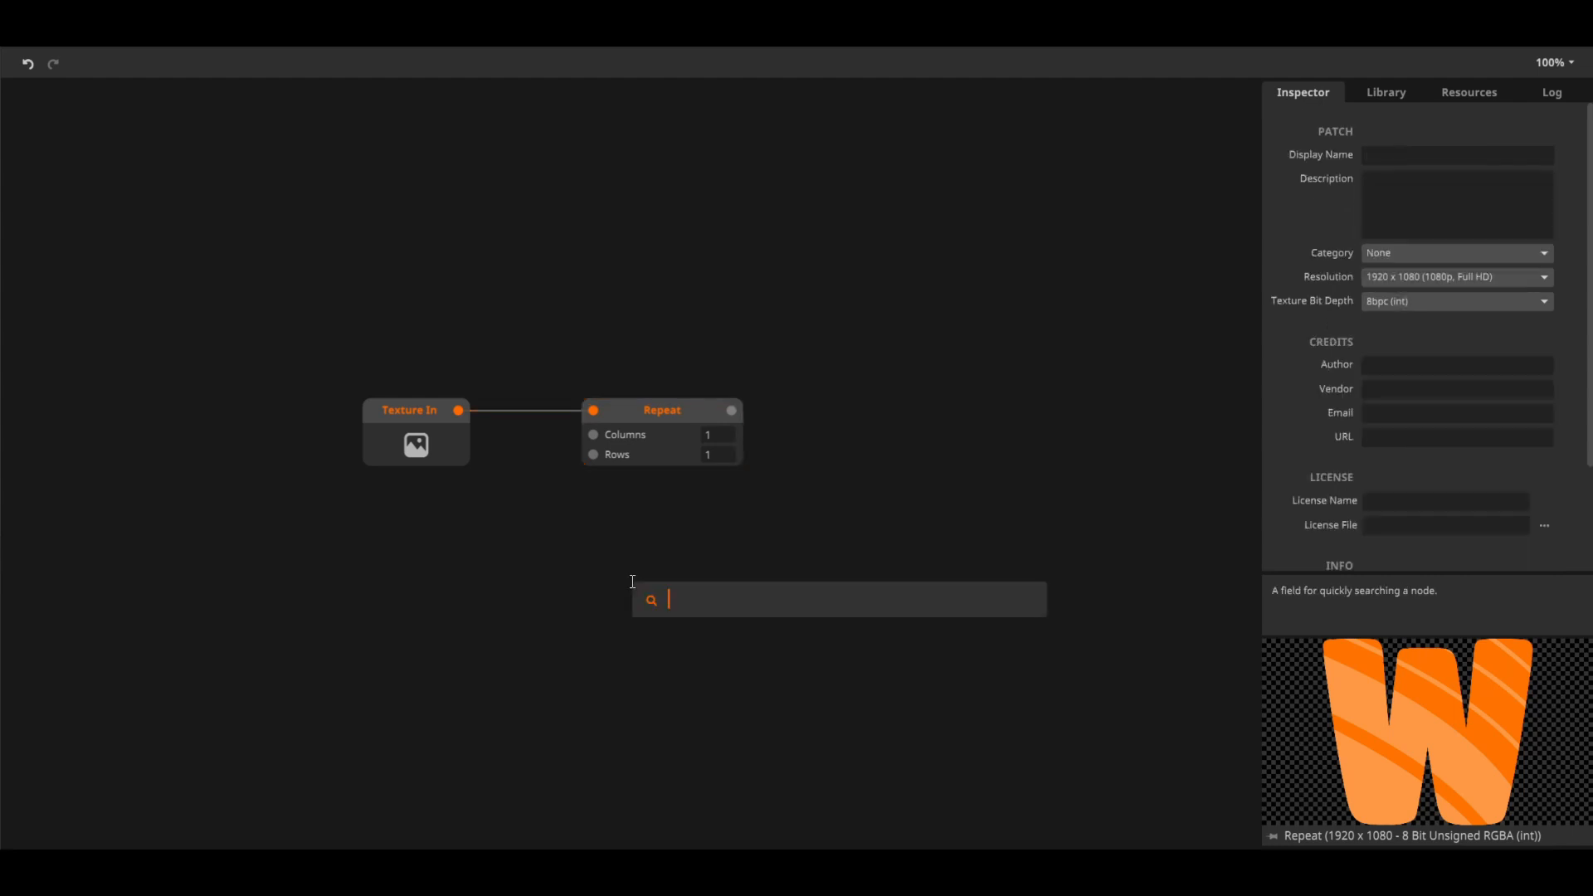
{"action": "type", "text": "int"}
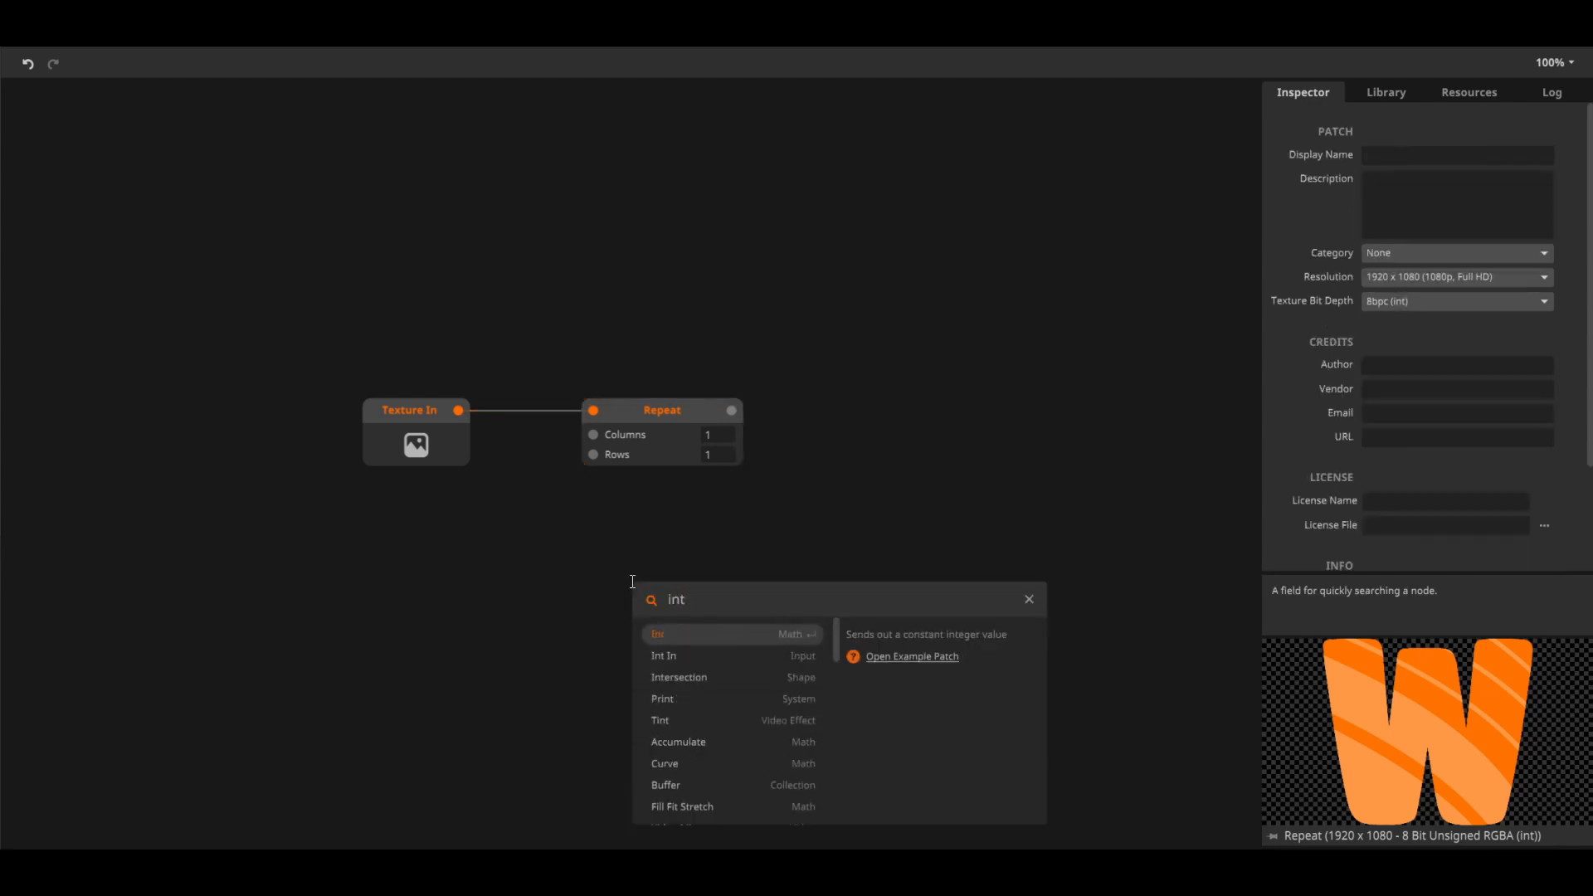
{"action": "left_click", "coordinate": [682, 639]}
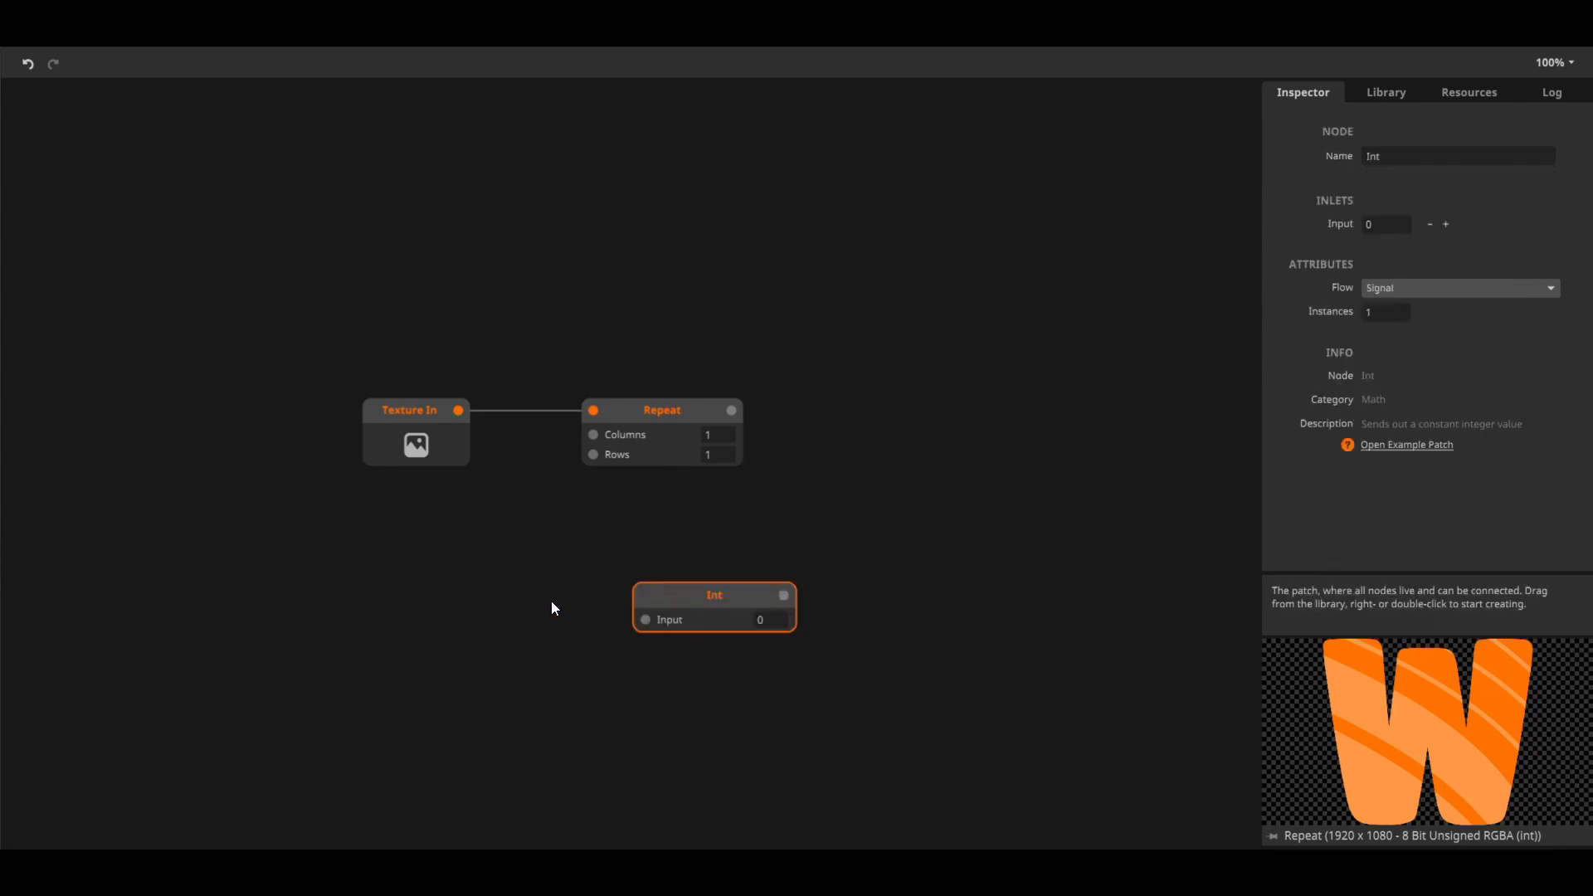
{"action": "left_click_drag", "start_coordinate": [663, 598], "coordinate": [638, 519]}
{"action": "left_click", "coordinate": [451, 471]}
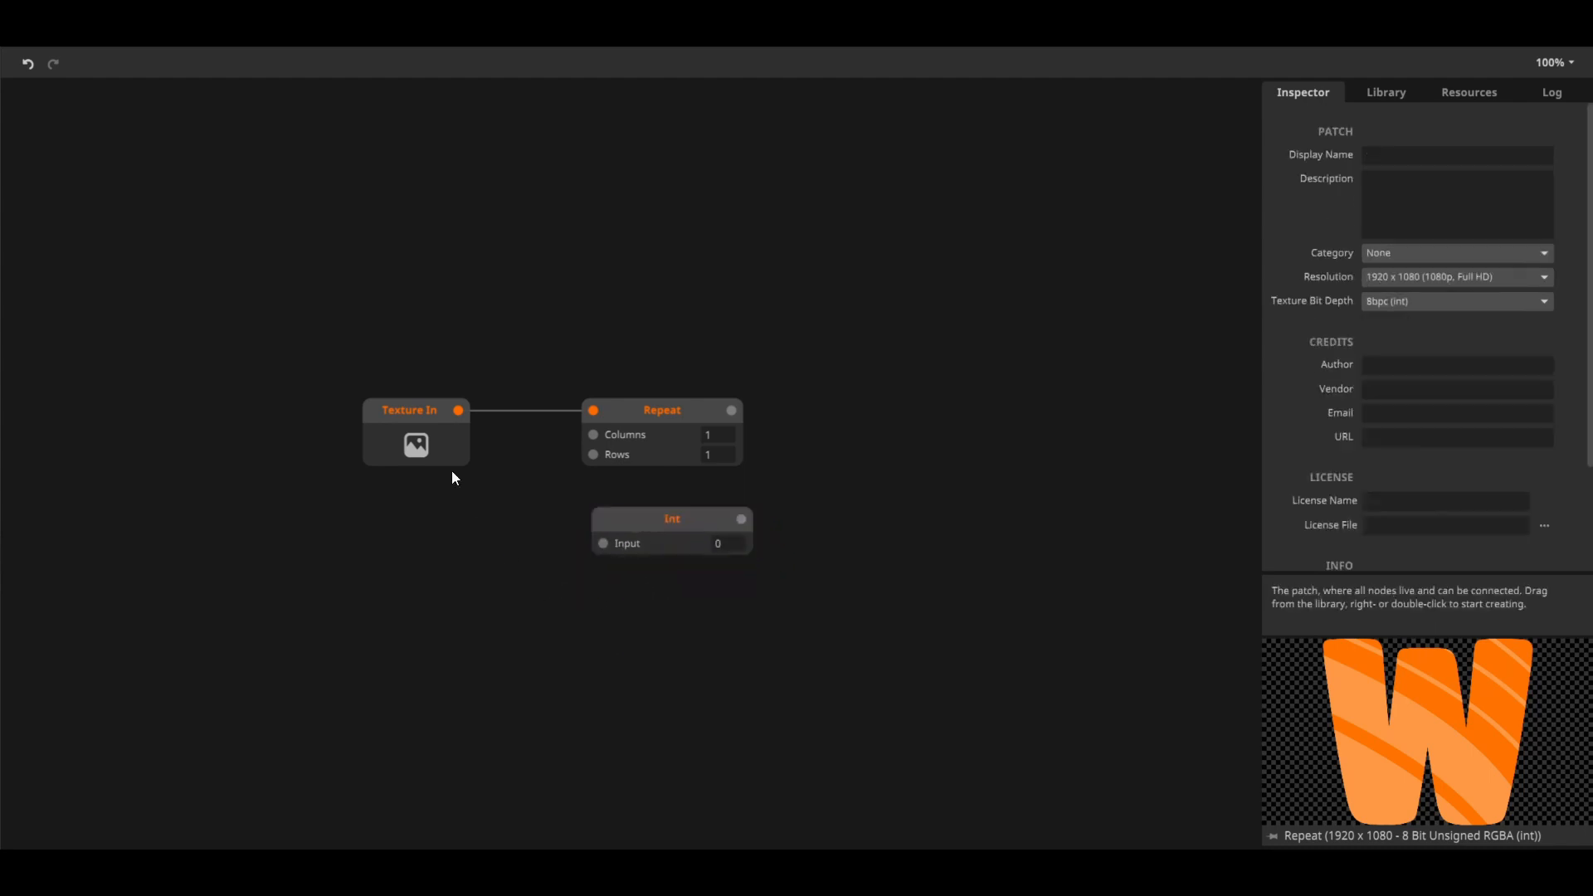
Delete the Int node from the patch
{"action": "left_click_drag", "start_coordinate": [453, 410], "coordinate": [482, 438]}
{"action": "left_click_drag", "start_coordinate": [577, 526], "coordinate": [579, 574]}
{"action": "mouse_move", "coordinate": [605, 544]}
{"action": "left_click", "coordinate": [658, 532]}
{"action": "right_click", "coordinate": [658, 534]}
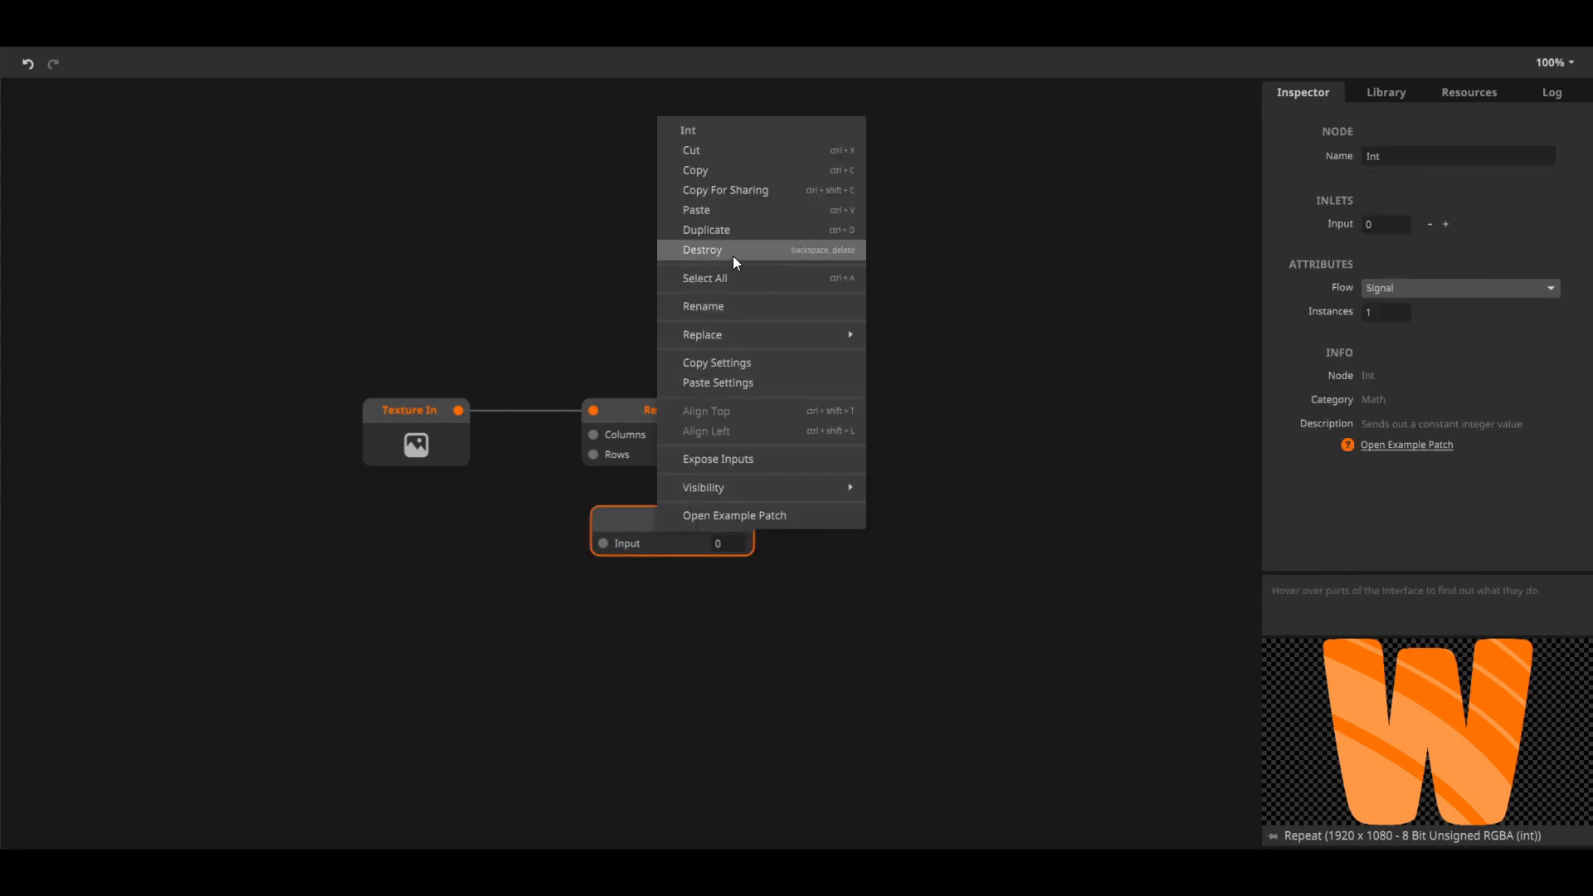
{"action": "left_click", "coordinate": [836, 253]}
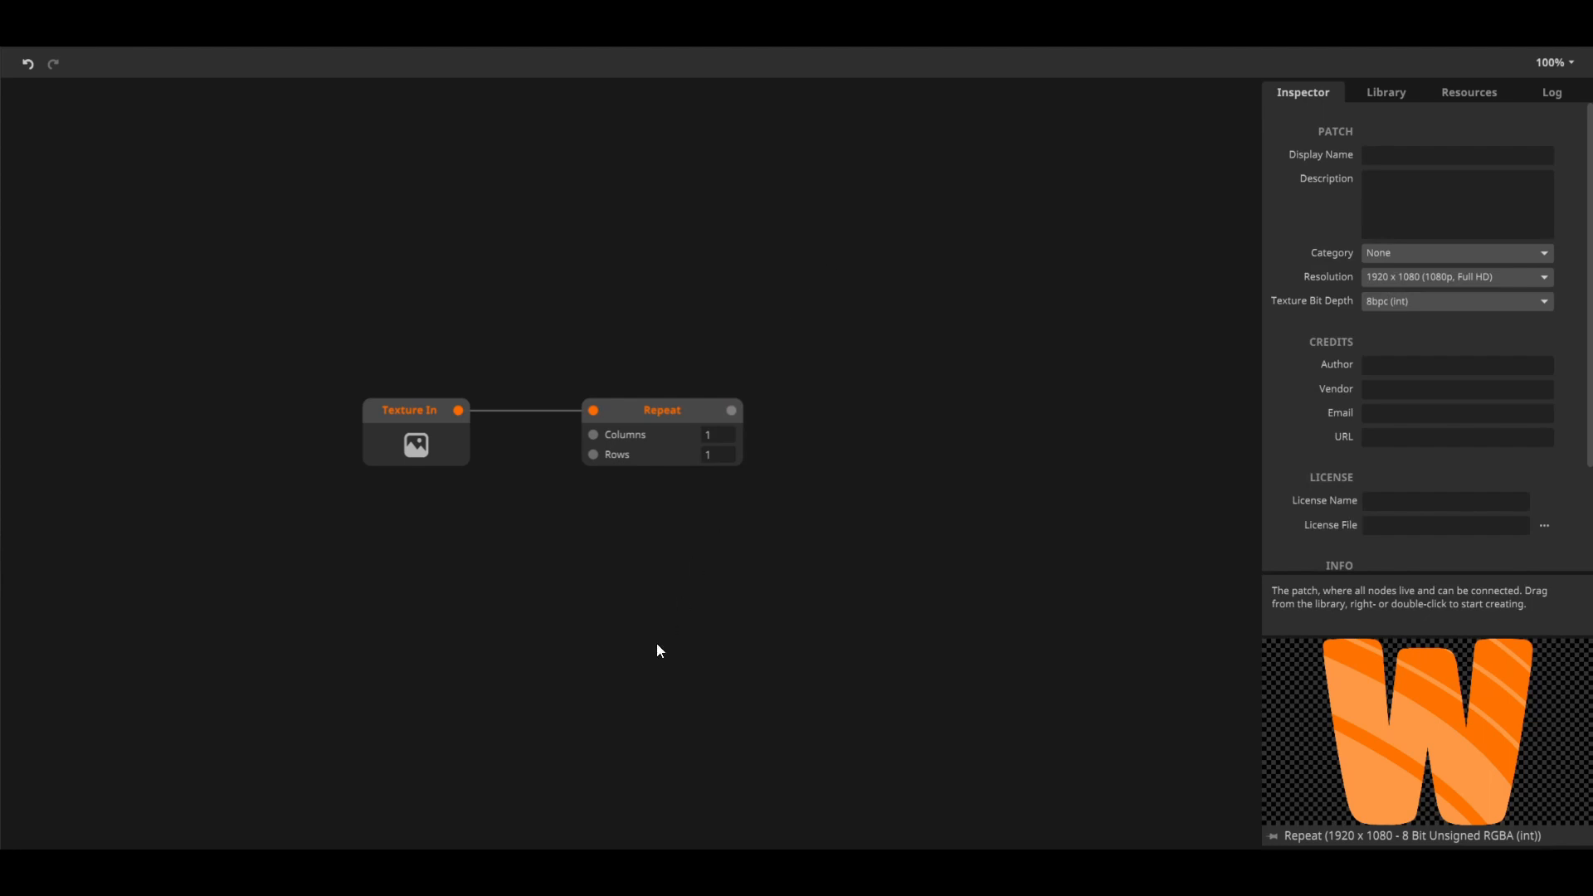
Set the Repeat node's Columns to 2.3 and Rows to 5
{"action": "left_click", "coordinate": [672, 429]}
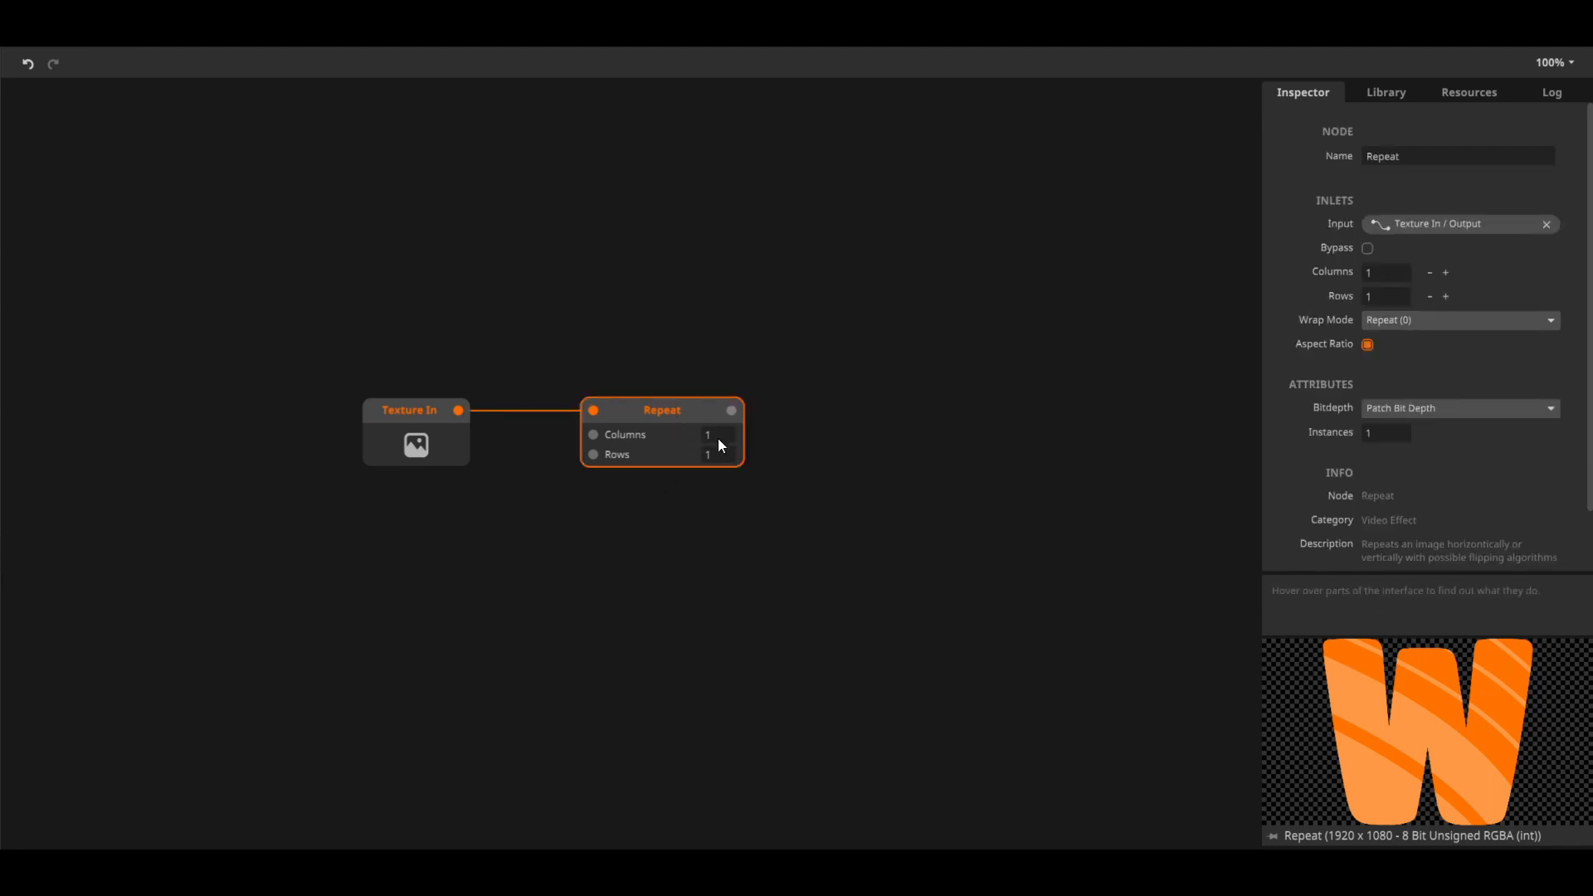
{"action": "left_click_drag", "start_coordinate": [719, 439], "coordinate": [714, 337]}
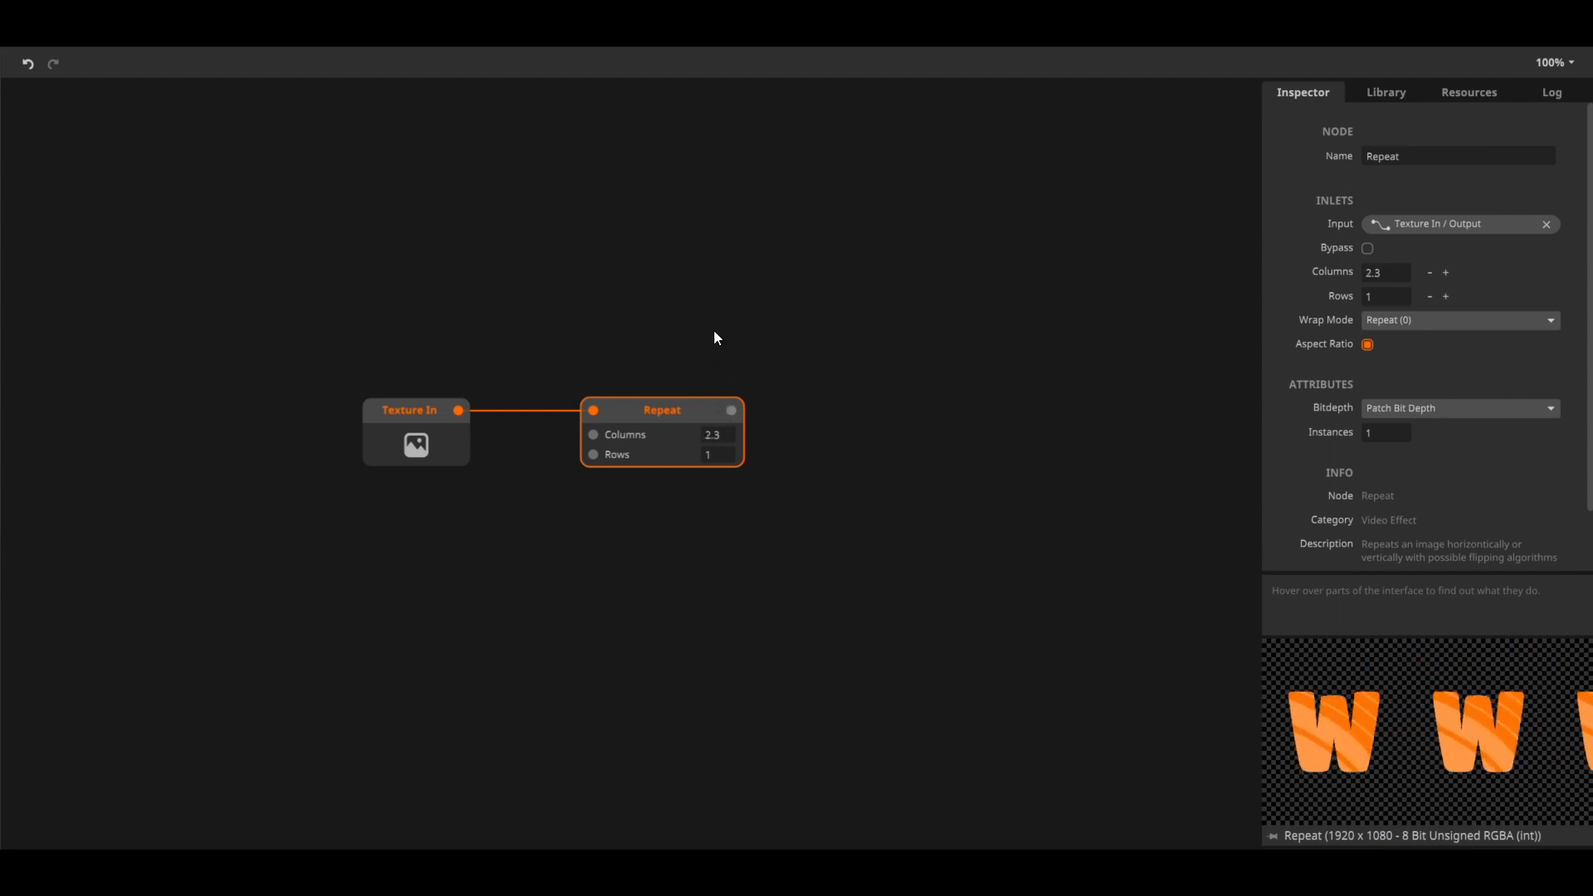
{"action": "left_click", "coordinate": [719, 456]}
{"action": "type", "text": "5"}
{"action": "left_click", "coordinate": [710, 529]}
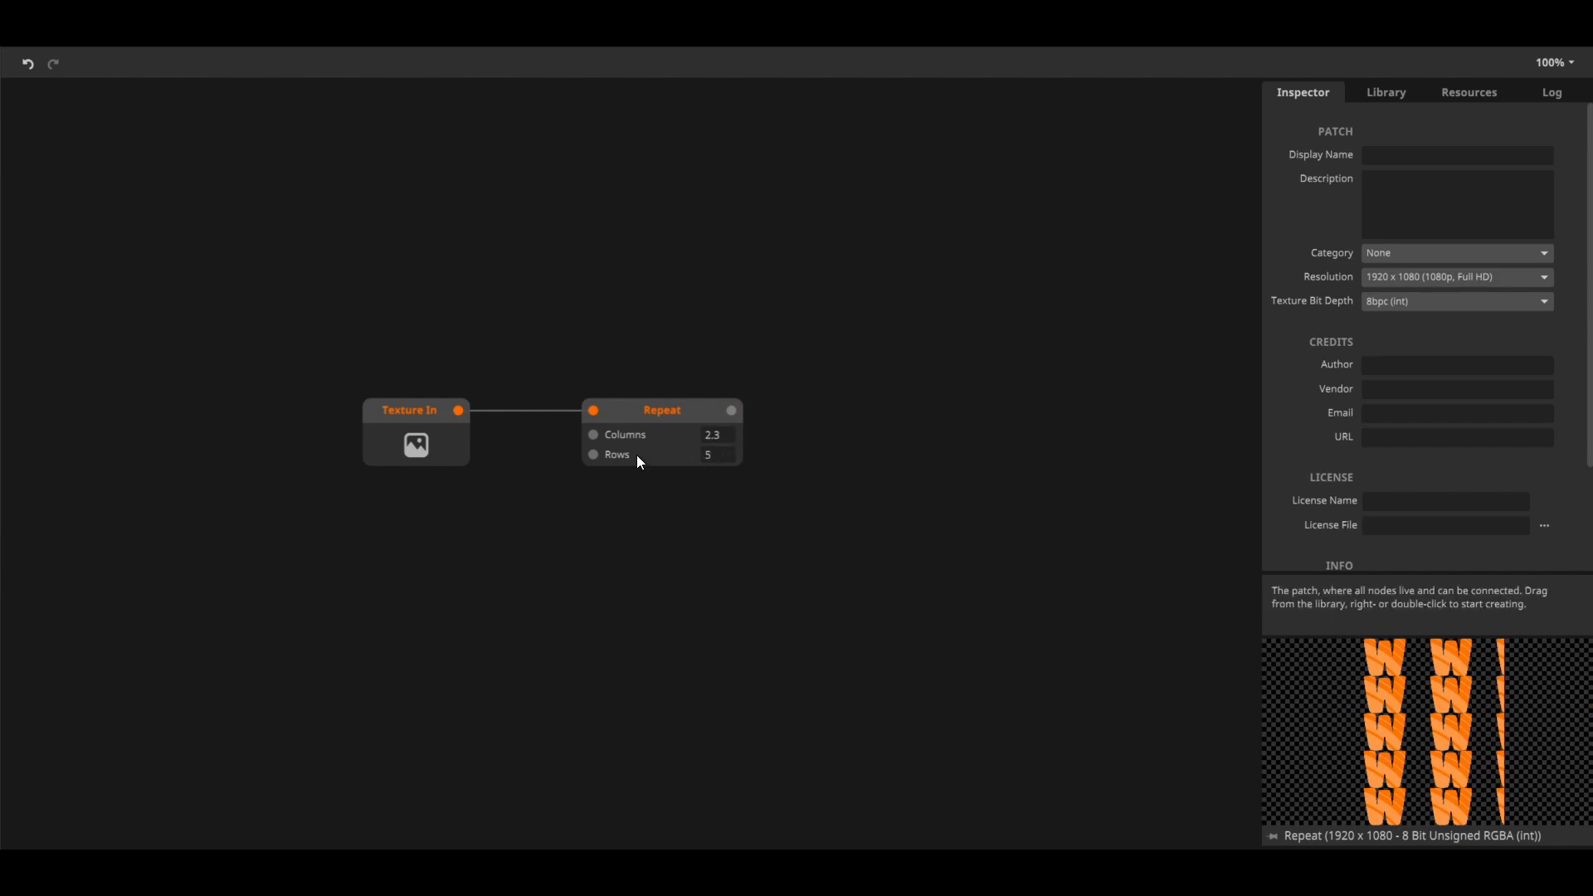
Make the Wrap Mode inlet visible on the Repeat node and look at its options
{"action": "left_click", "coordinate": [645, 418]}
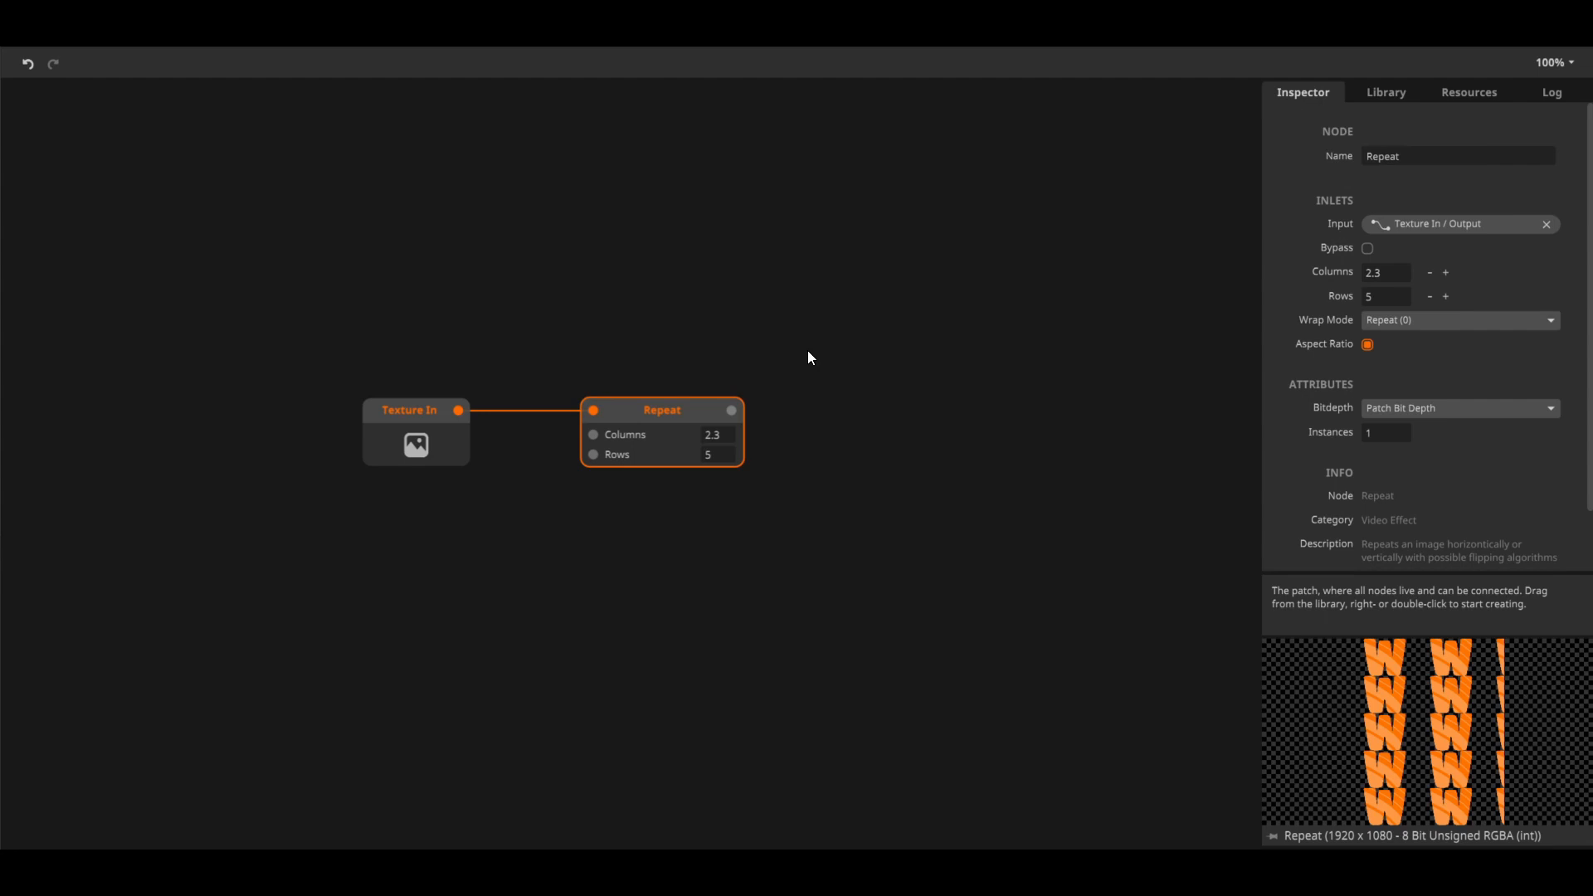
{"action": "right_click", "coordinate": [684, 417]}
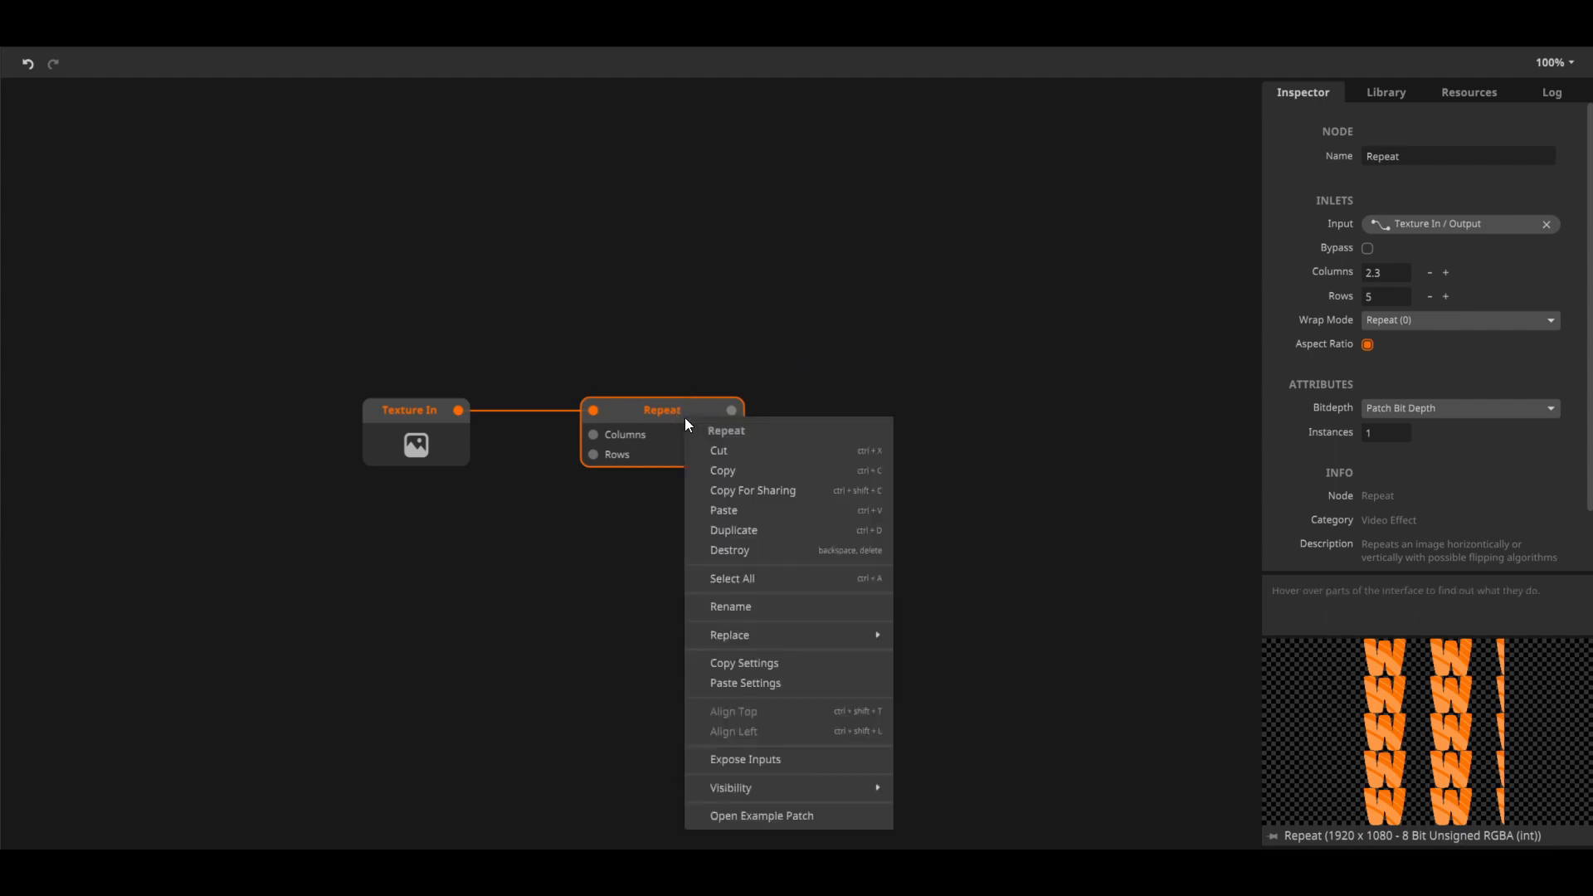
{"action": "mouse_move", "coordinate": [795, 790]}
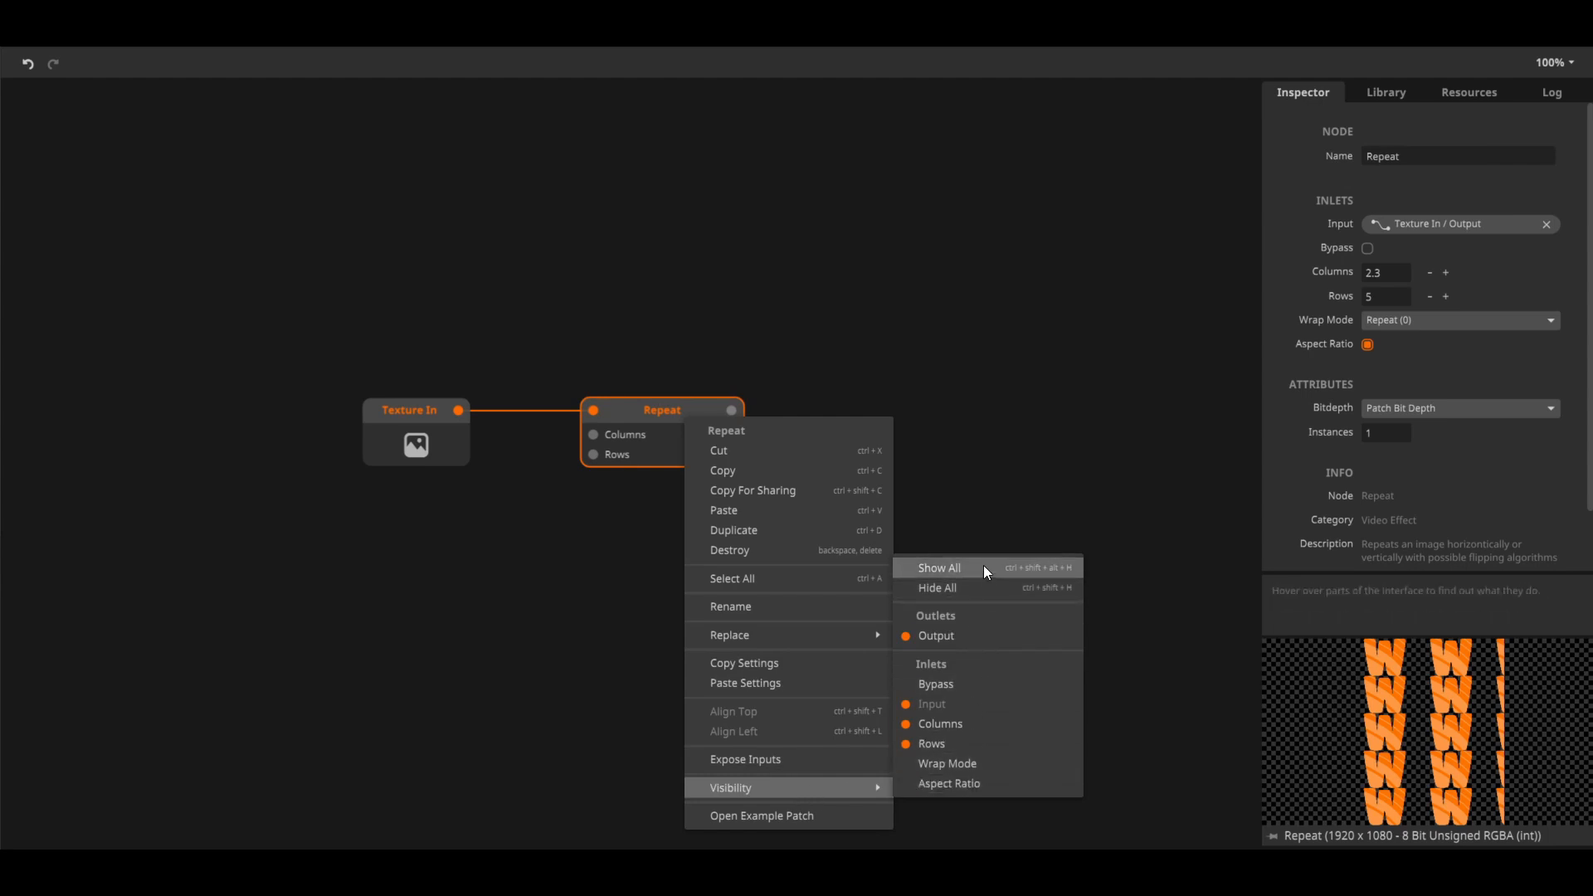
{"action": "left_click", "coordinate": [975, 765]}
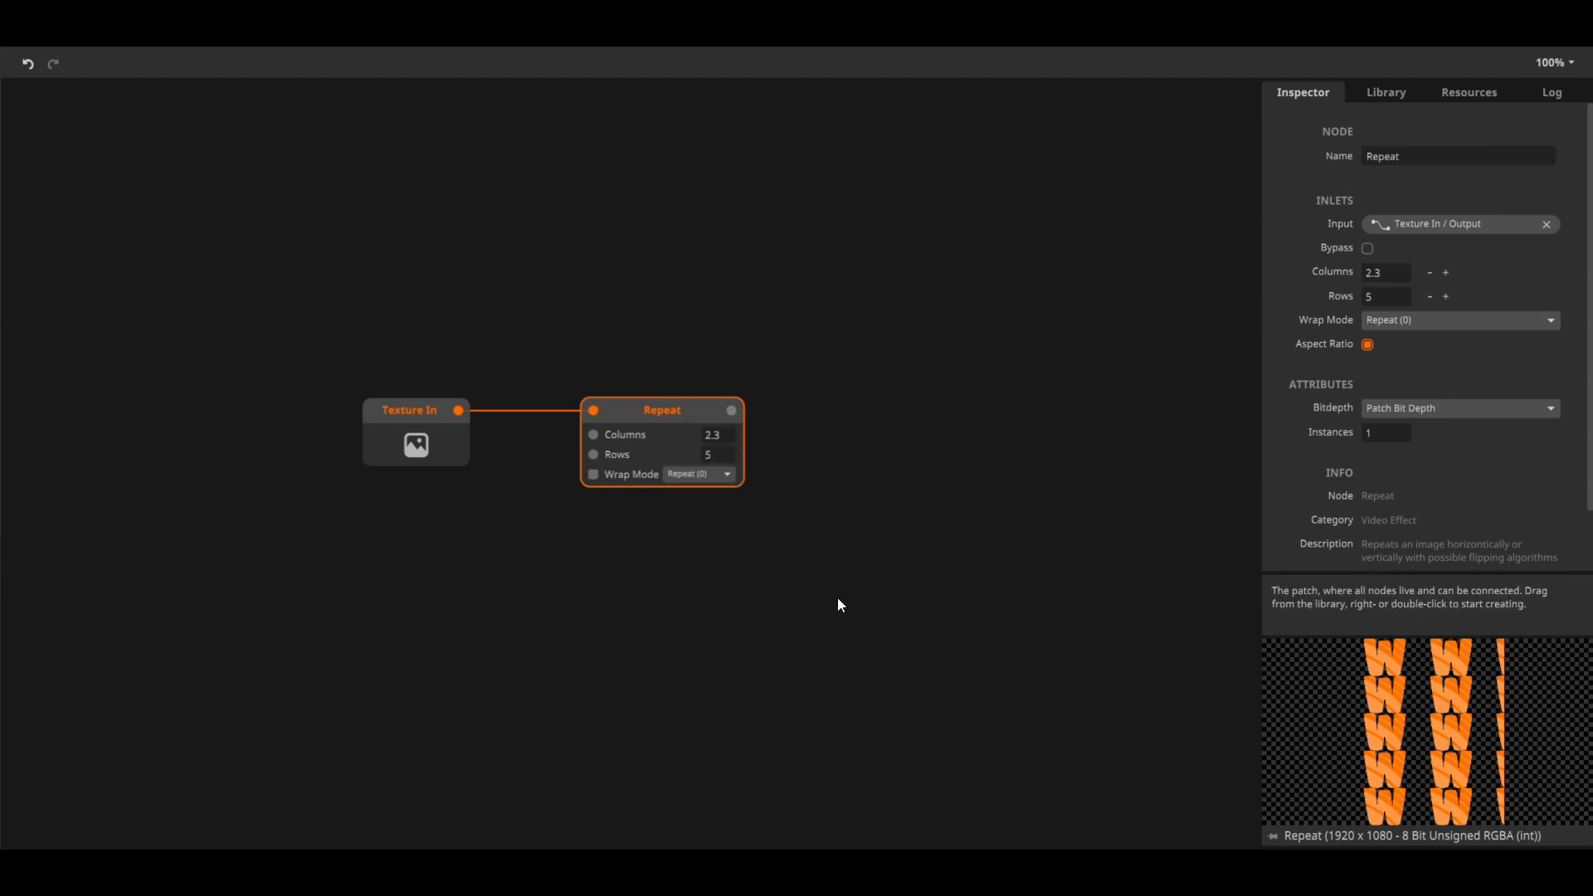
{"action": "left_click", "coordinate": [723, 477]}
{"action": "left_click", "coordinate": [779, 463]}
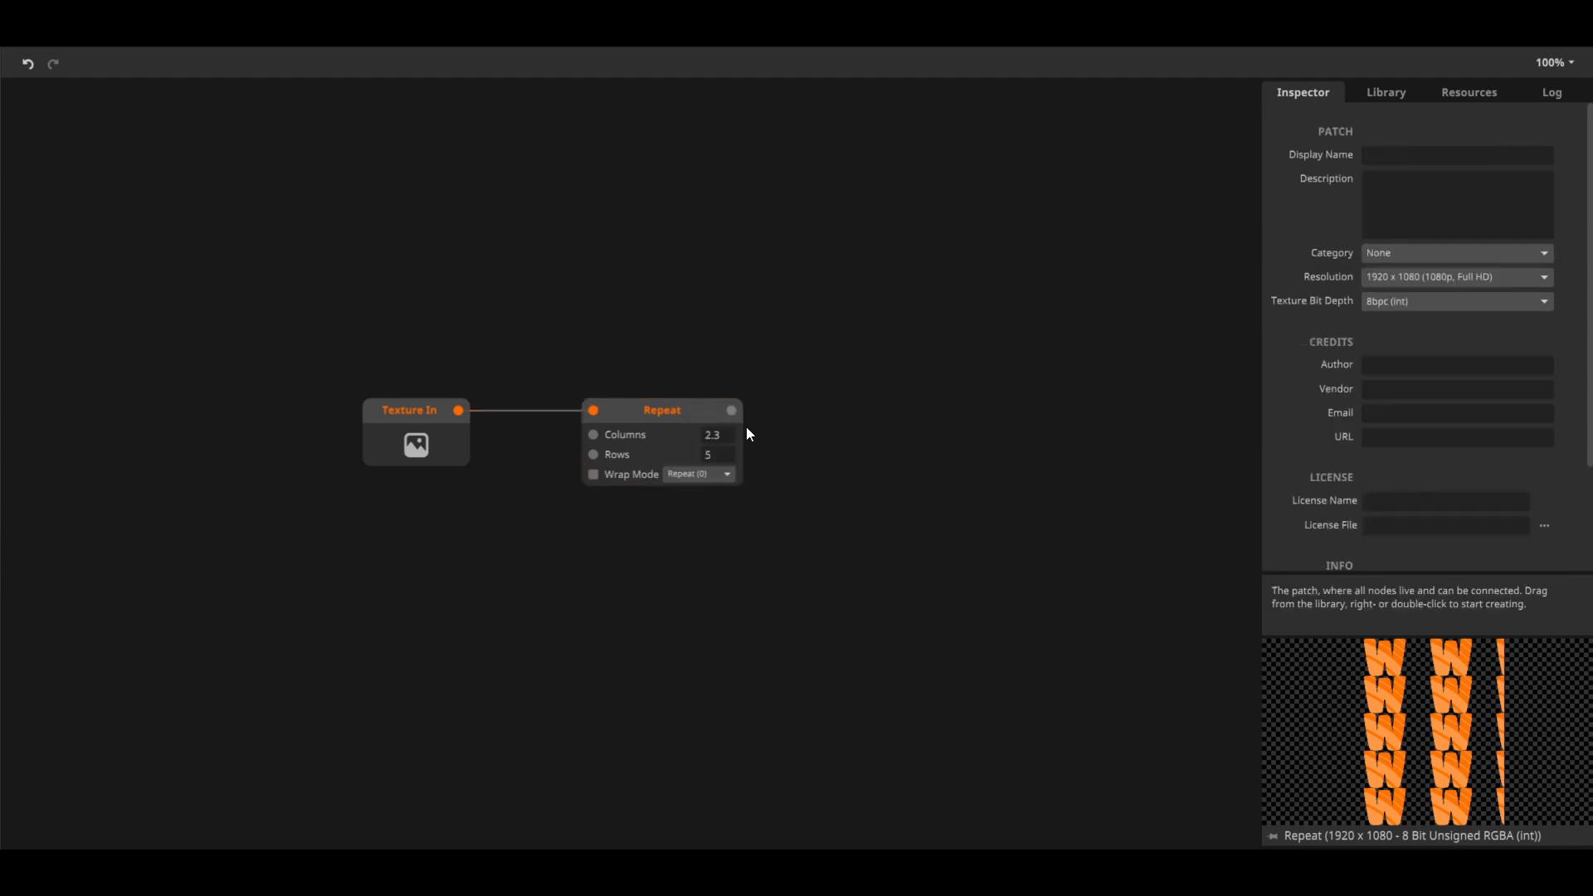
Duplicate the Repeat node and place the copy beside the original, level with it
{"action": "left_click", "coordinate": [660, 410]}
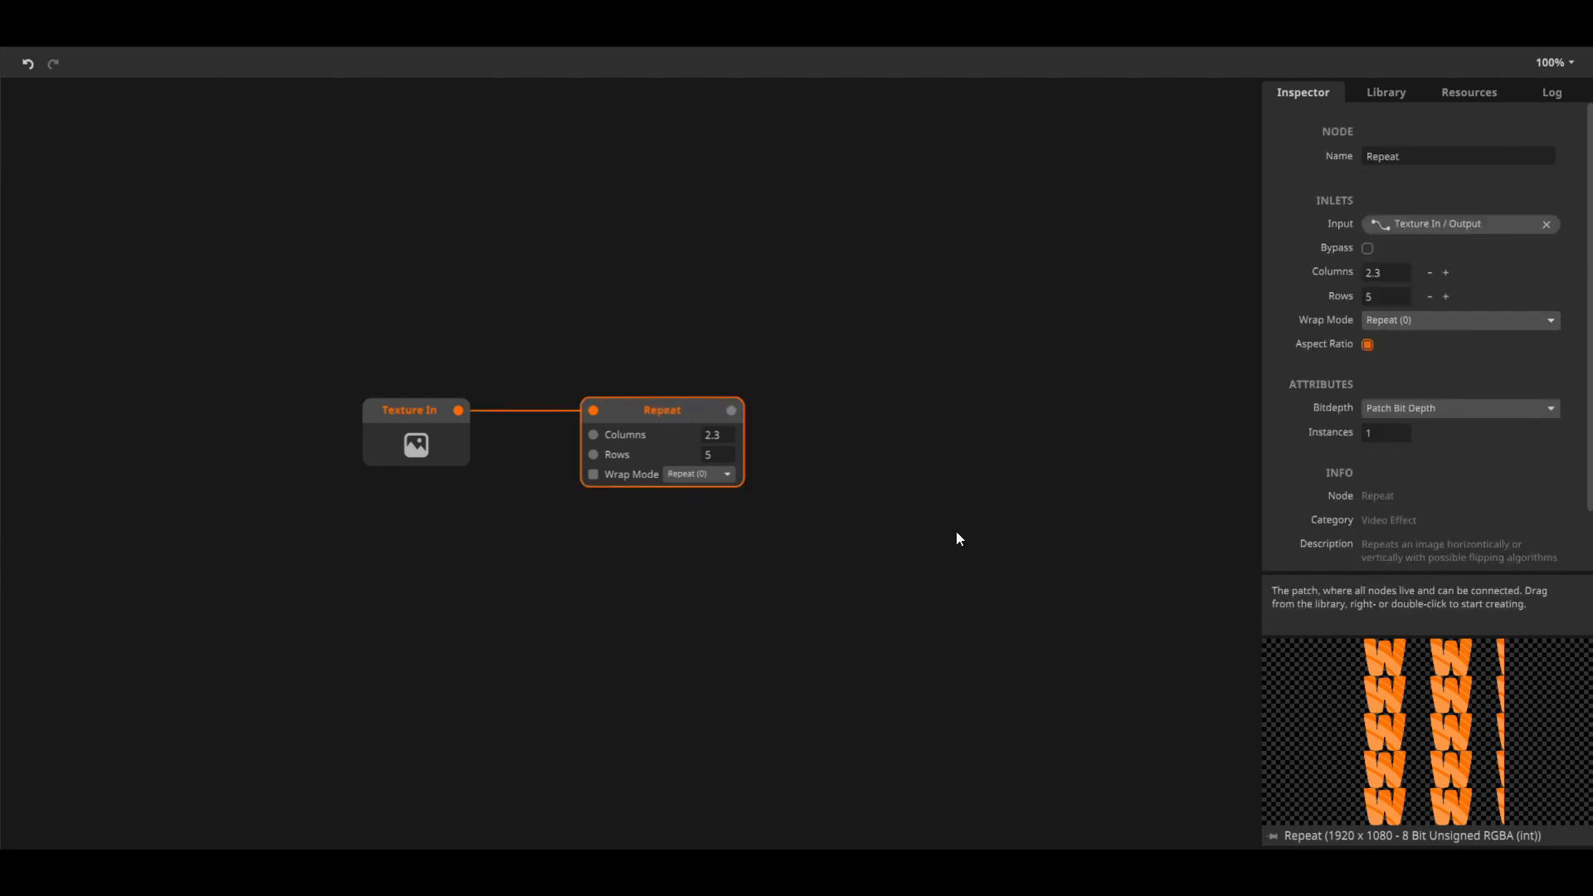
{"action": "key", "text": "ctrl+d"}
{"action": "left_click_drag", "start_coordinate": [681, 448], "coordinate": [972, 423]}
{"action": "left_click", "coordinate": [891, 614]}
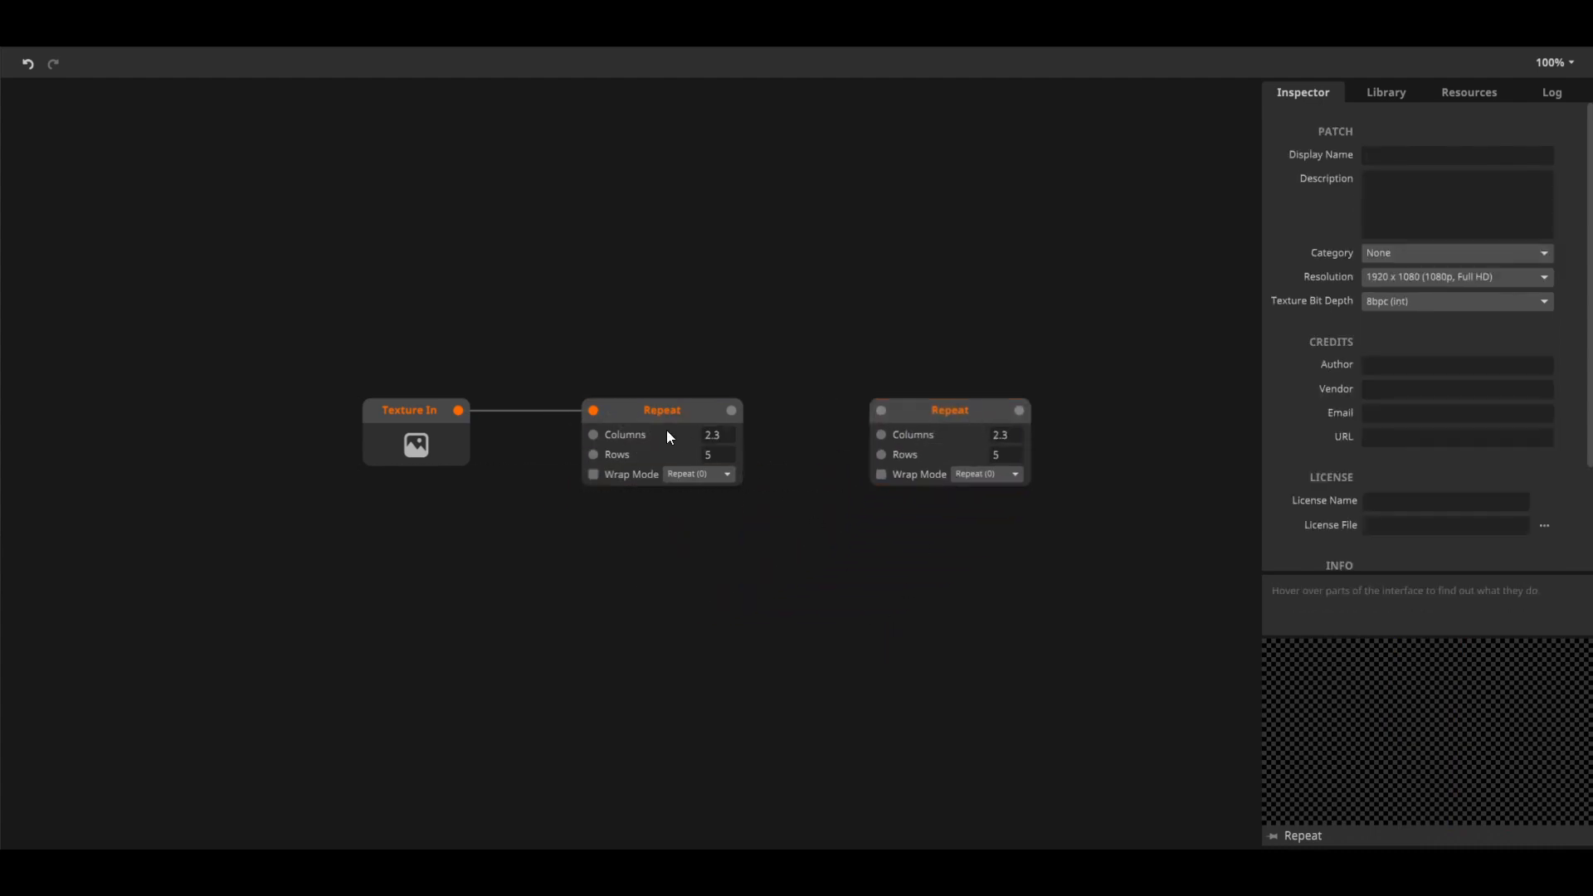
Make five more copies of the Repeat node and spread them over the empty area below
{"action": "left_click", "coordinate": [663, 453]}
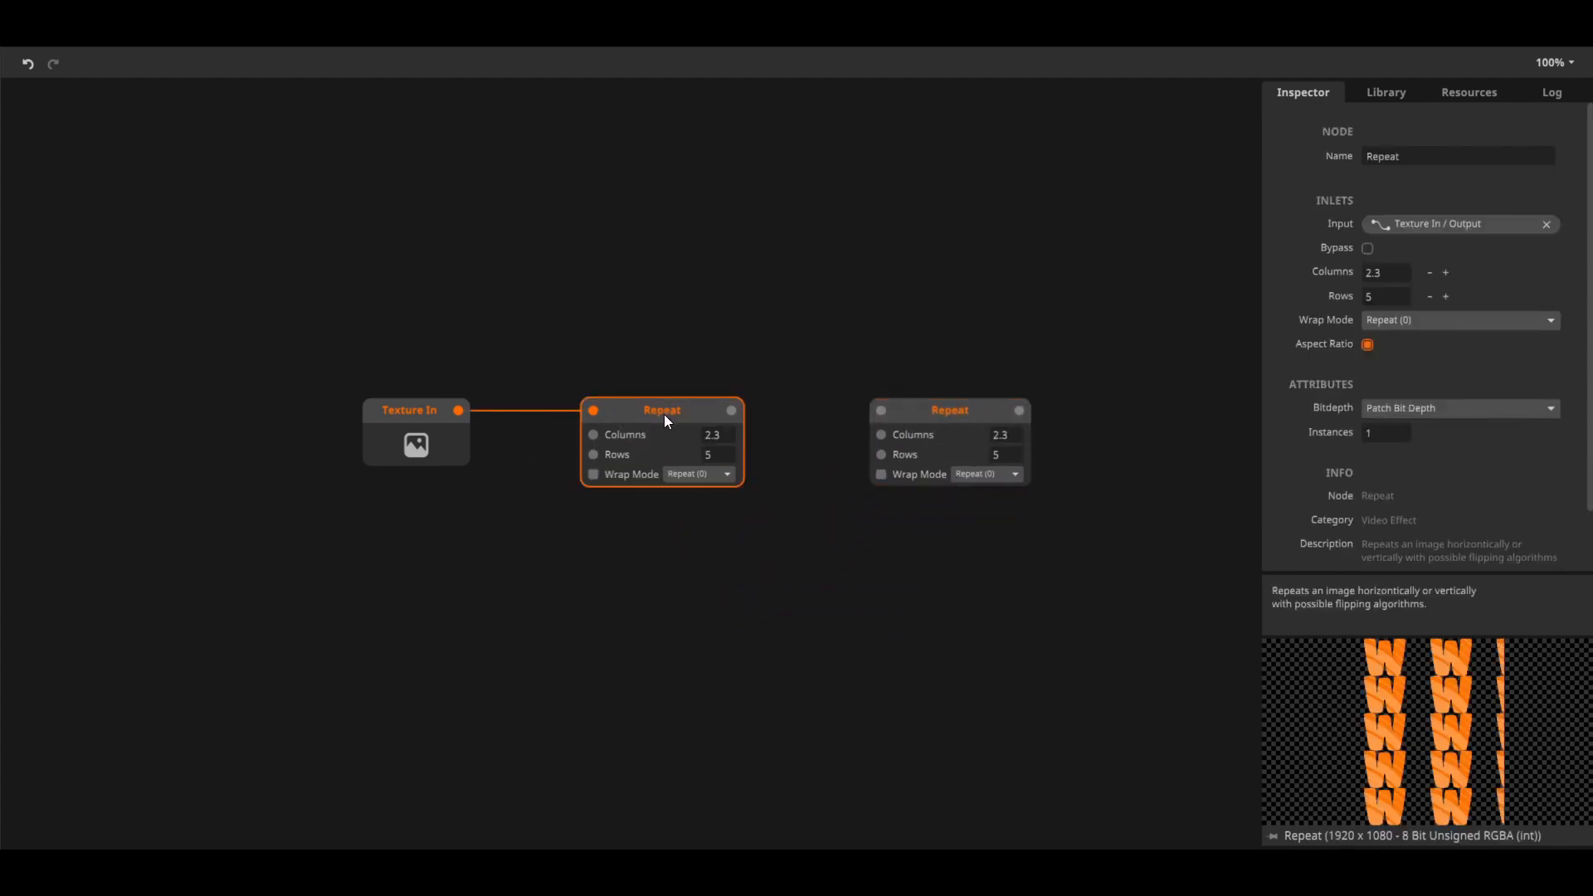
{"action": "left_click_drag", "start_coordinate": [663, 415], "coordinate": [1101, 733]}
{"action": "left_click_drag", "start_coordinate": [876, 632], "coordinate": [711, 715]}
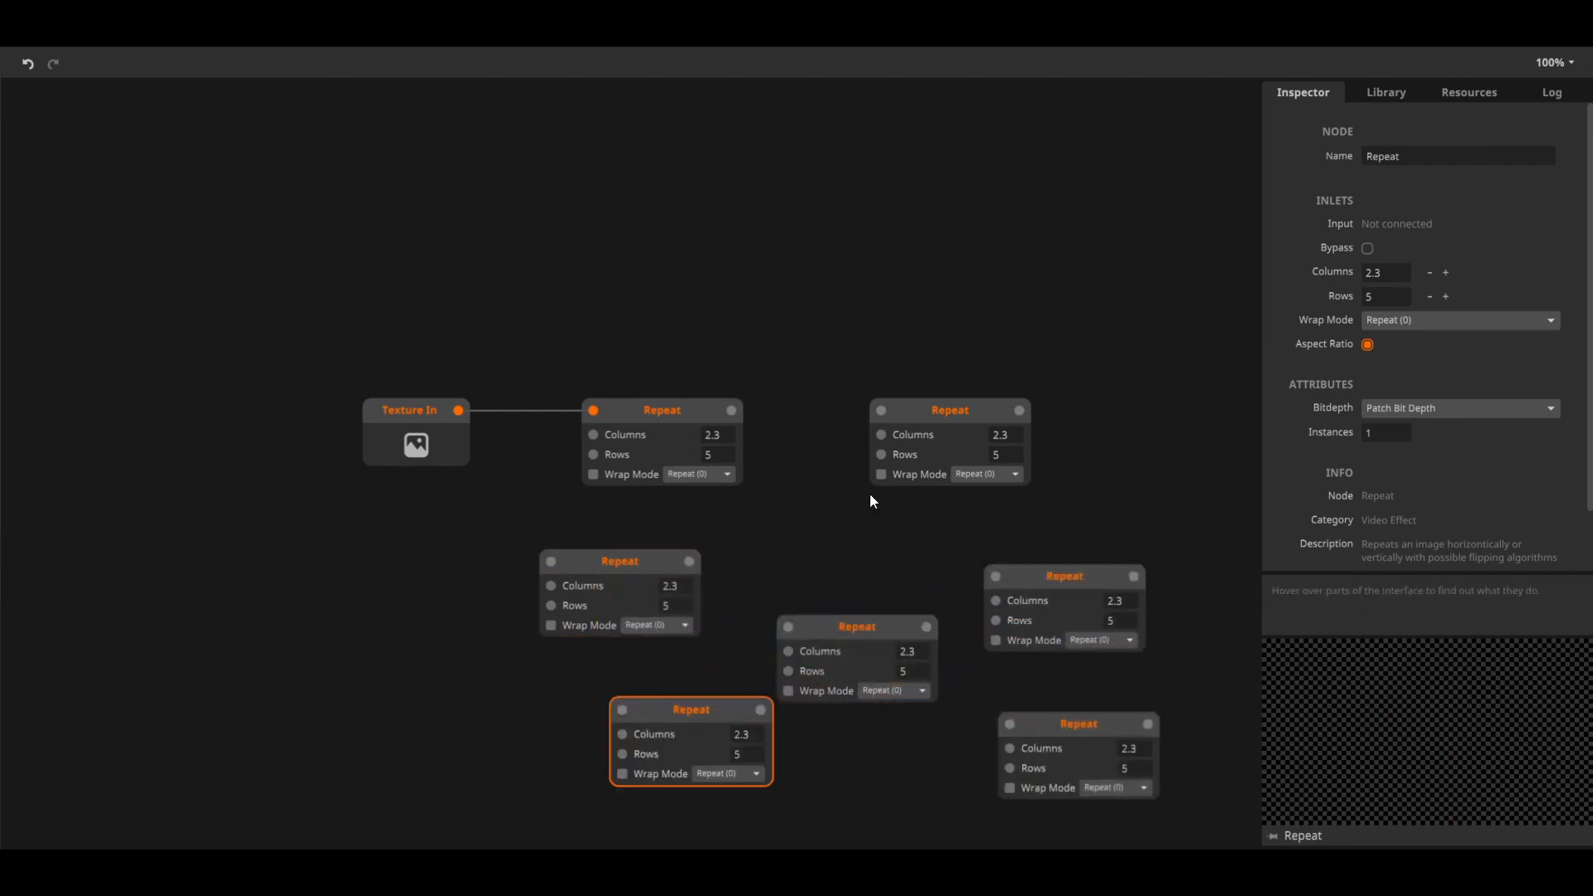
Replace the Repeat node connected to Texture In with a Colorize video effect node
{"action": "right_click", "coordinate": [653, 415]}
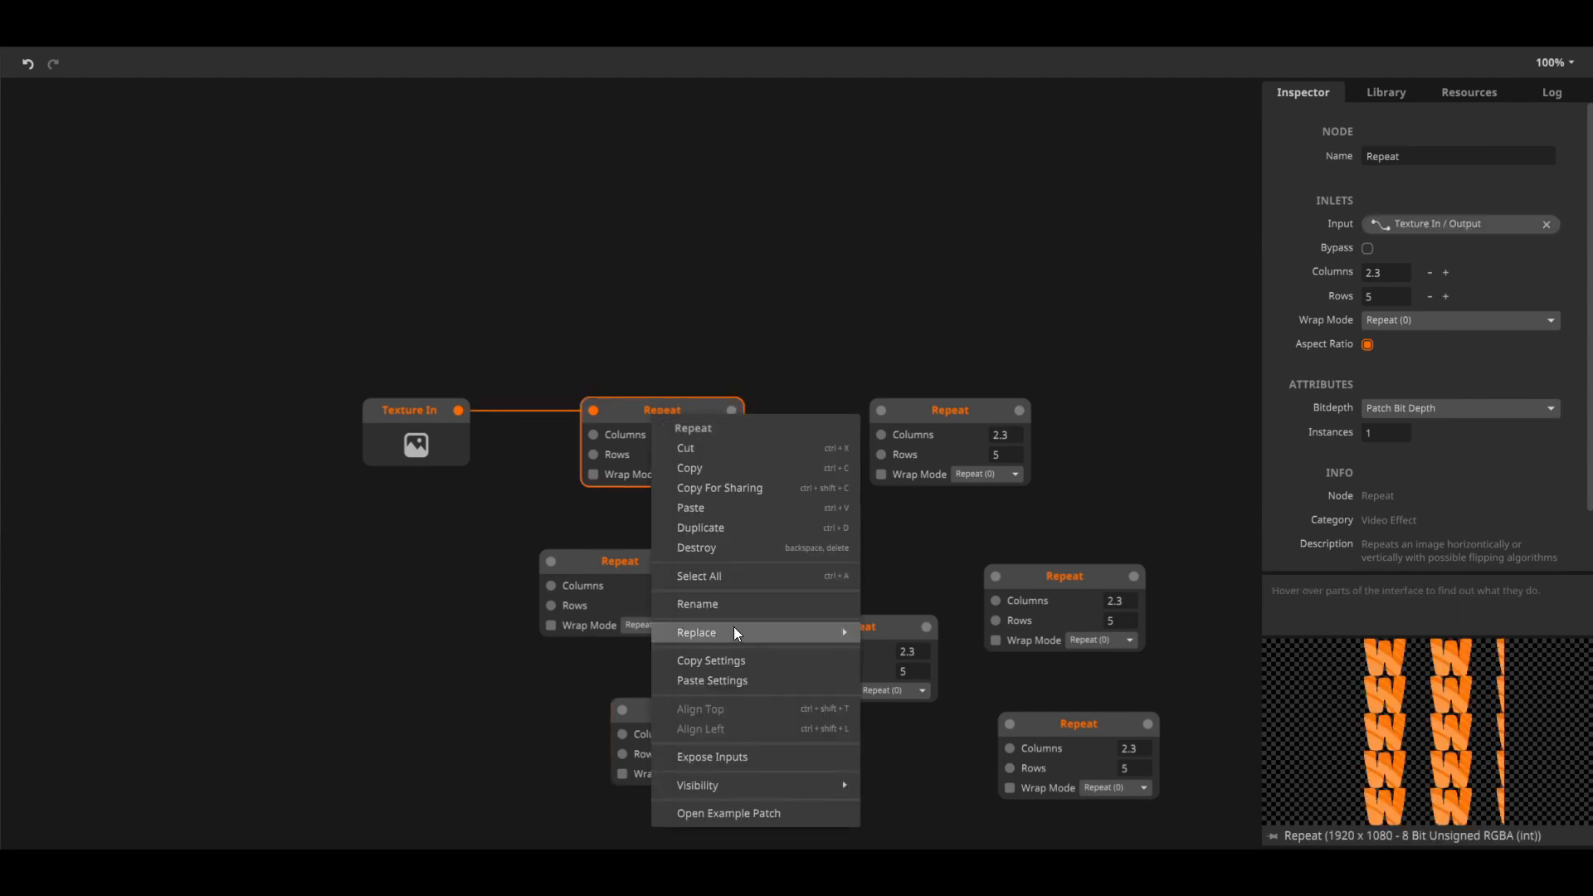
{"action": "mouse_move", "coordinate": [733, 628]}
{"action": "mouse_move", "coordinate": [930, 540]}
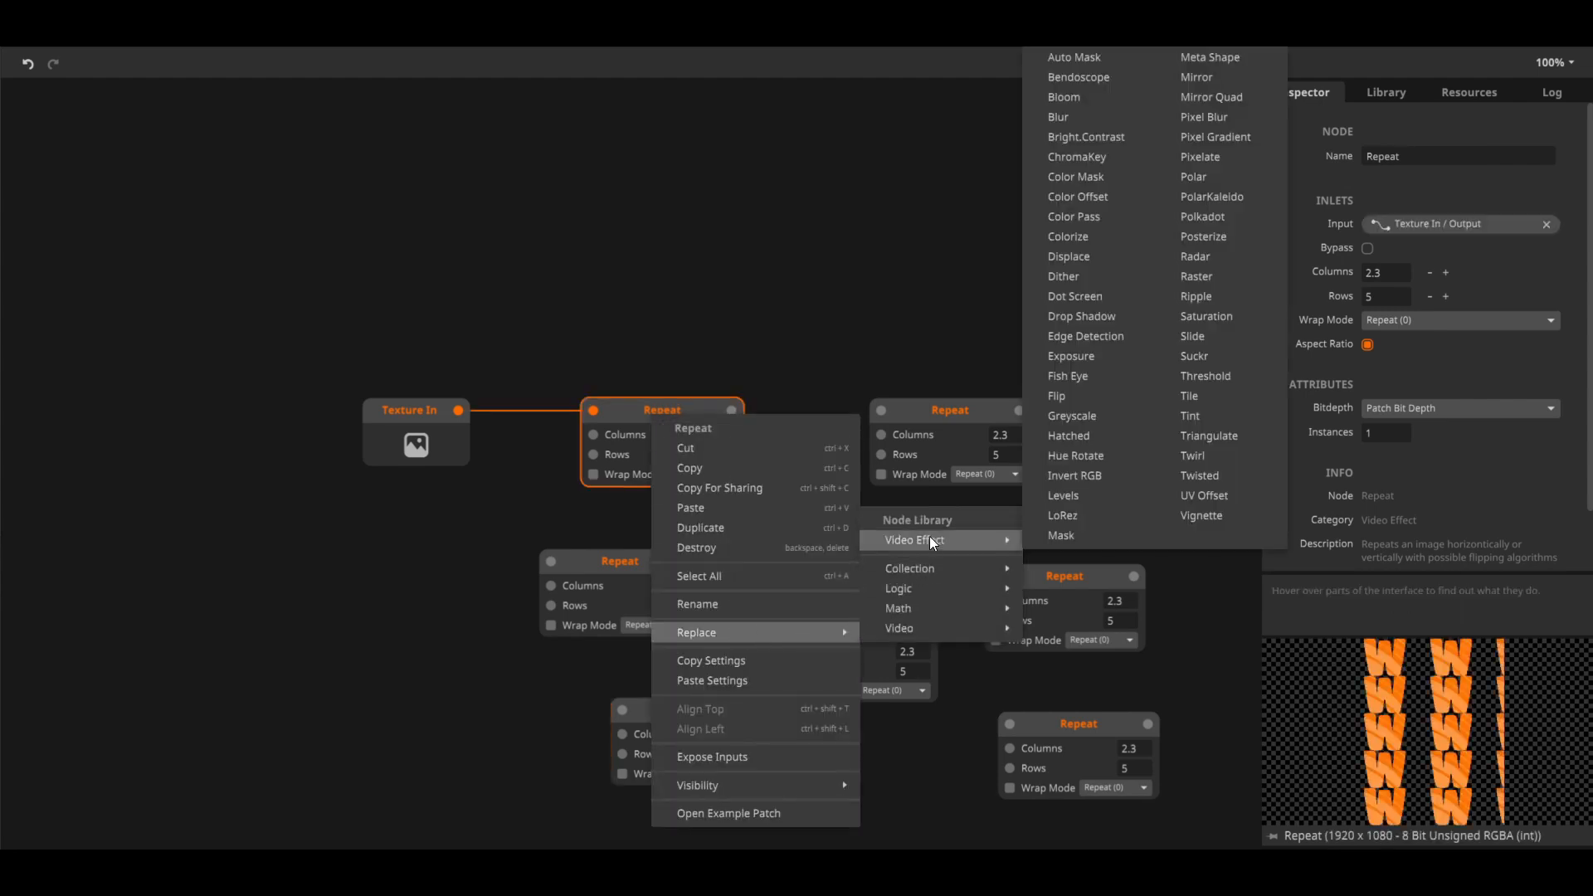
{"action": "left_click", "coordinate": [1090, 243]}
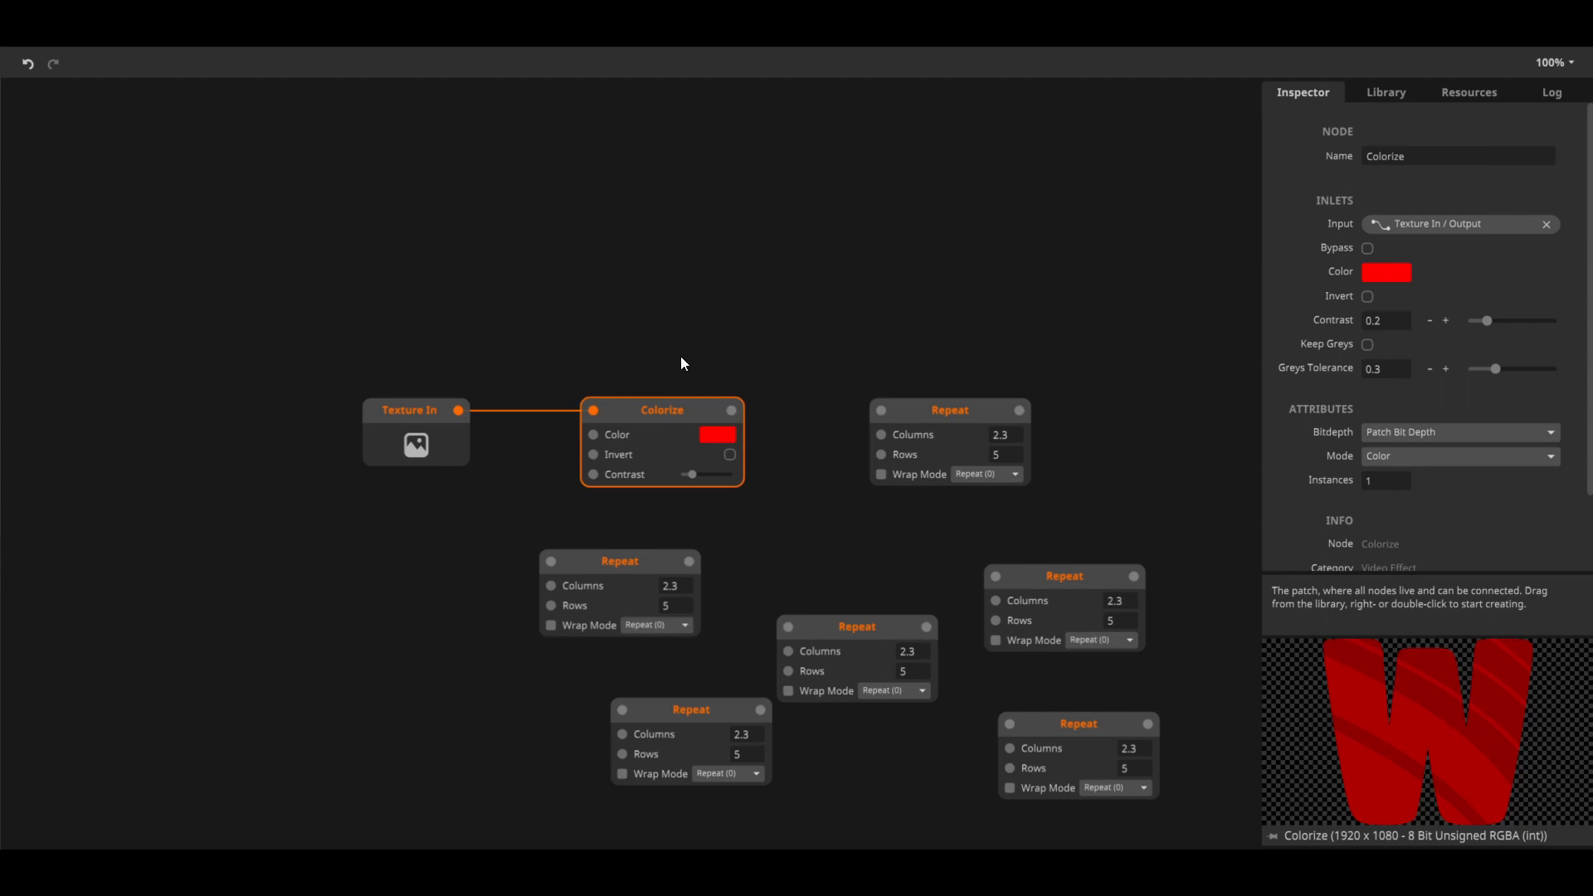
Open the example patch for the Colorize node
{"action": "right_click", "coordinate": [660, 416]}
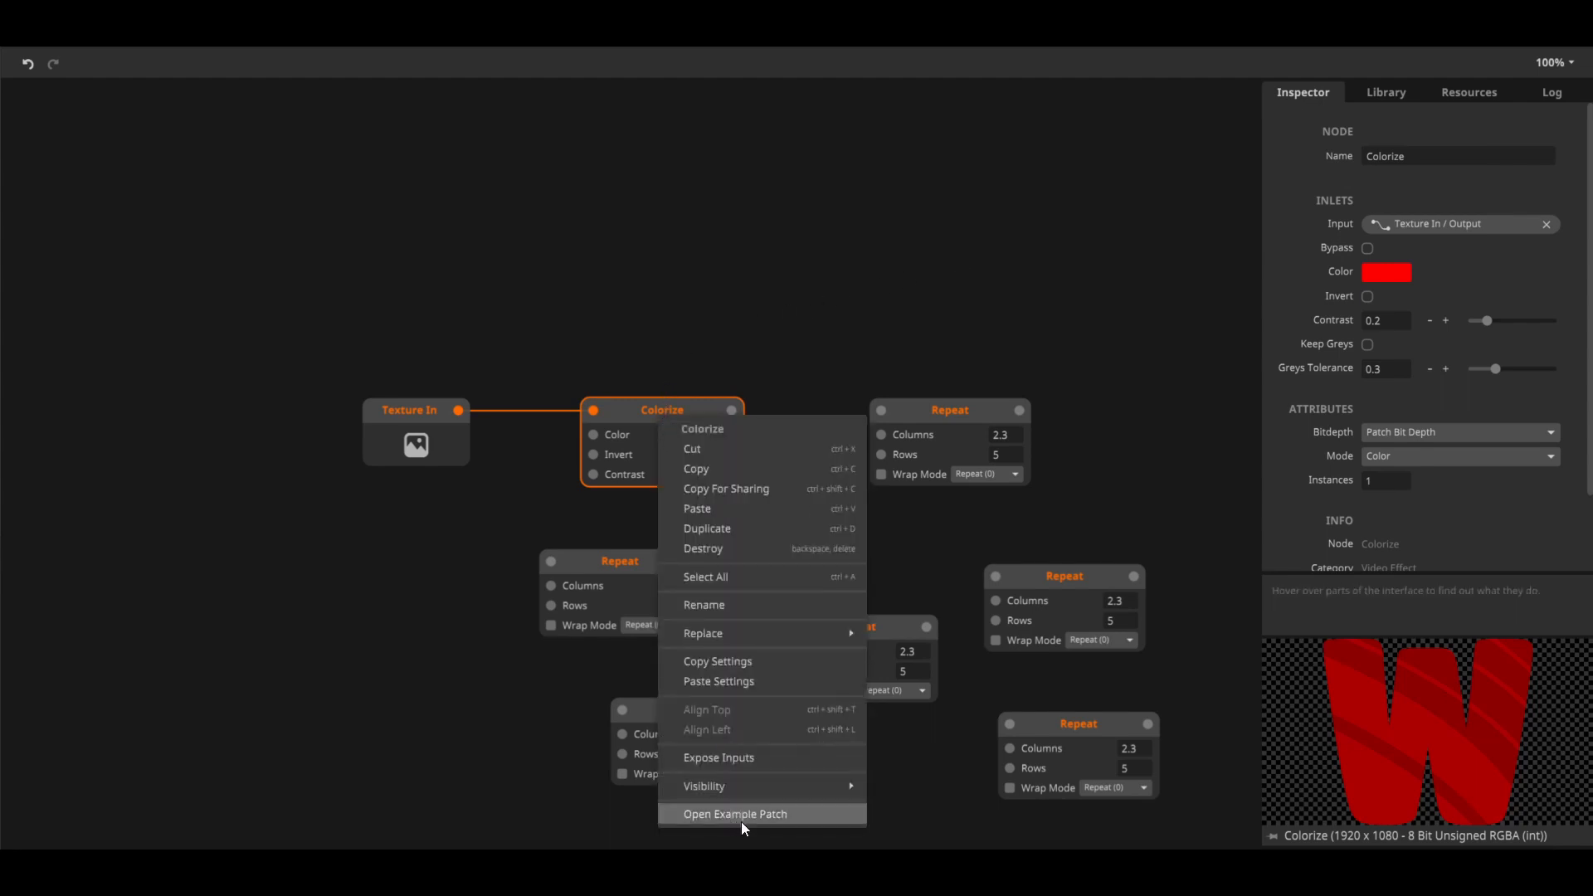
{"action": "left_click", "coordinate": [604, 323]}
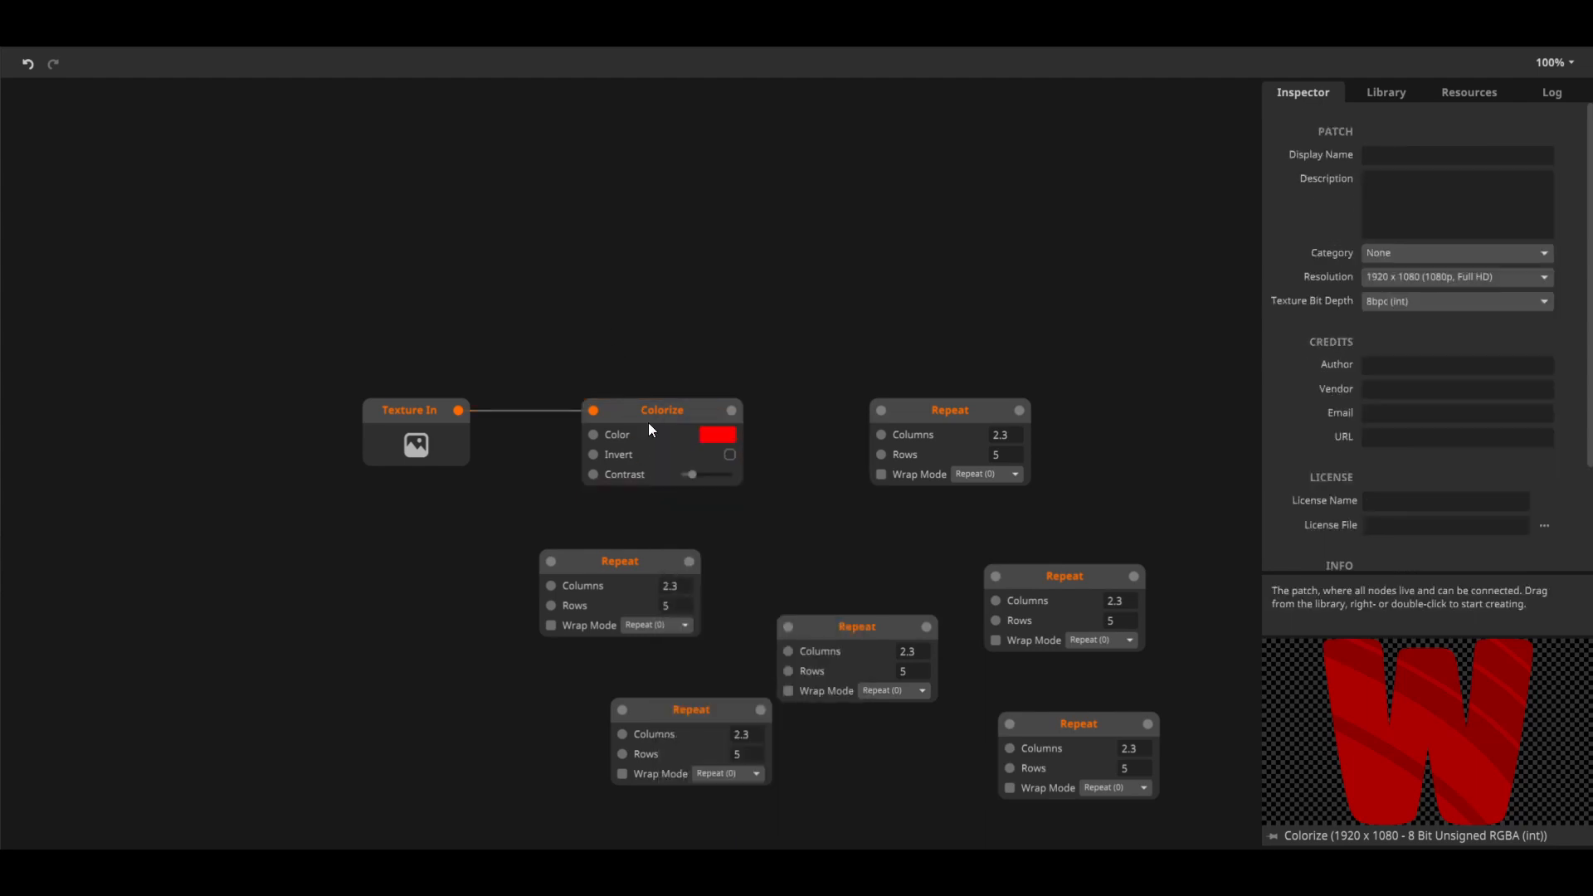
{"action": "left_click", "coordinate": [649, 420]}
{"action": "scroll", "coordinate": [1350, 440], "scroll_direction": "down", "scroll_amount": 2}
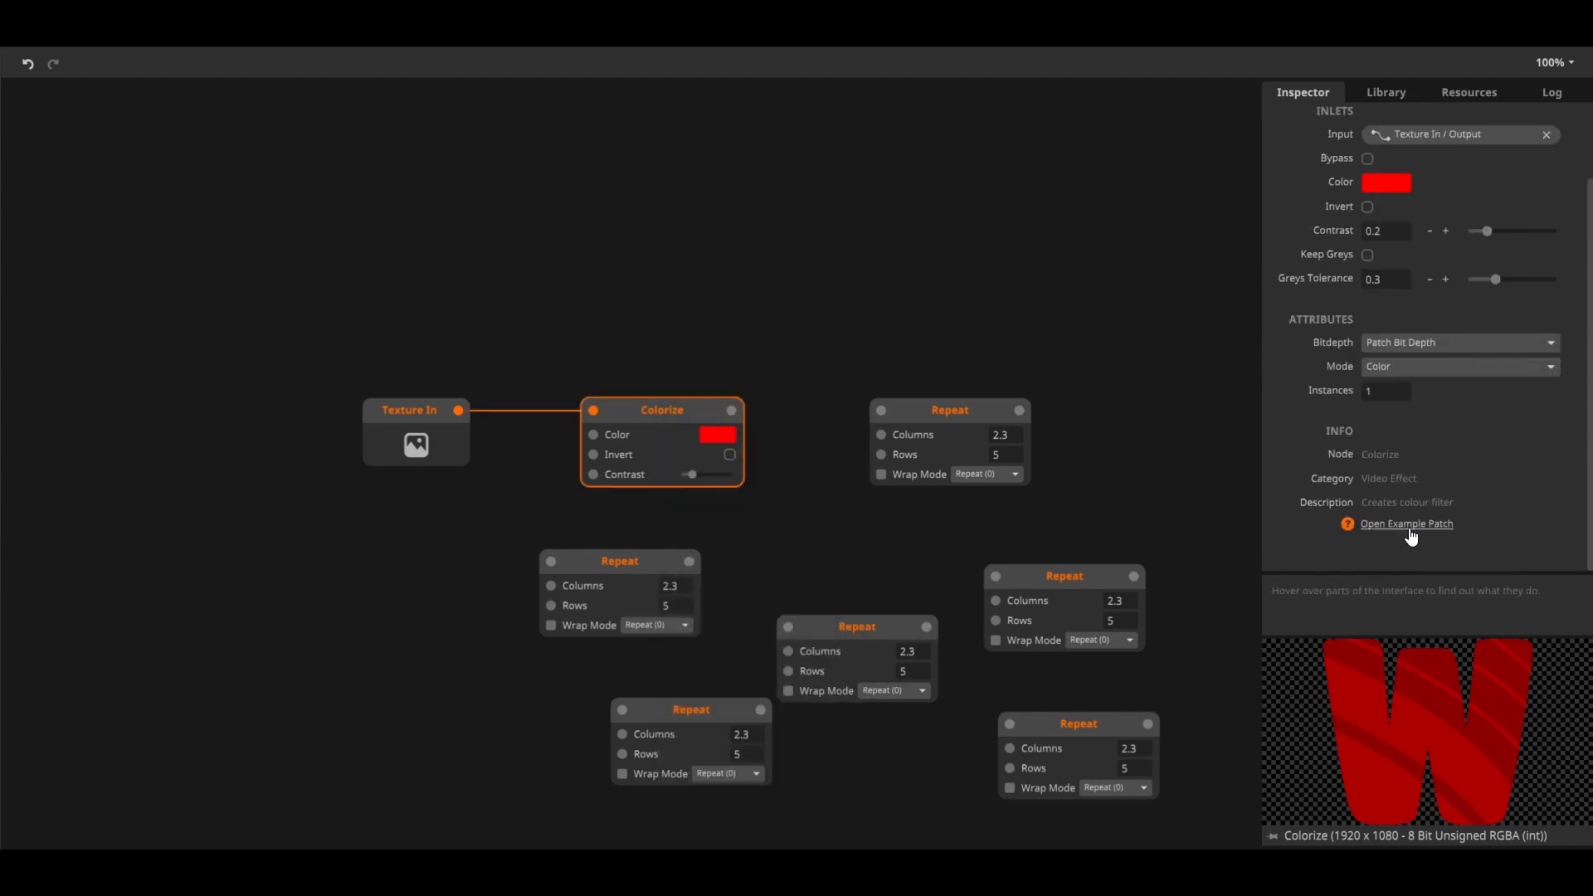
{"action": "left_click", "coordinate": [1411, 529]}
{"action": "left_click", "coordinate": [742, 504]}
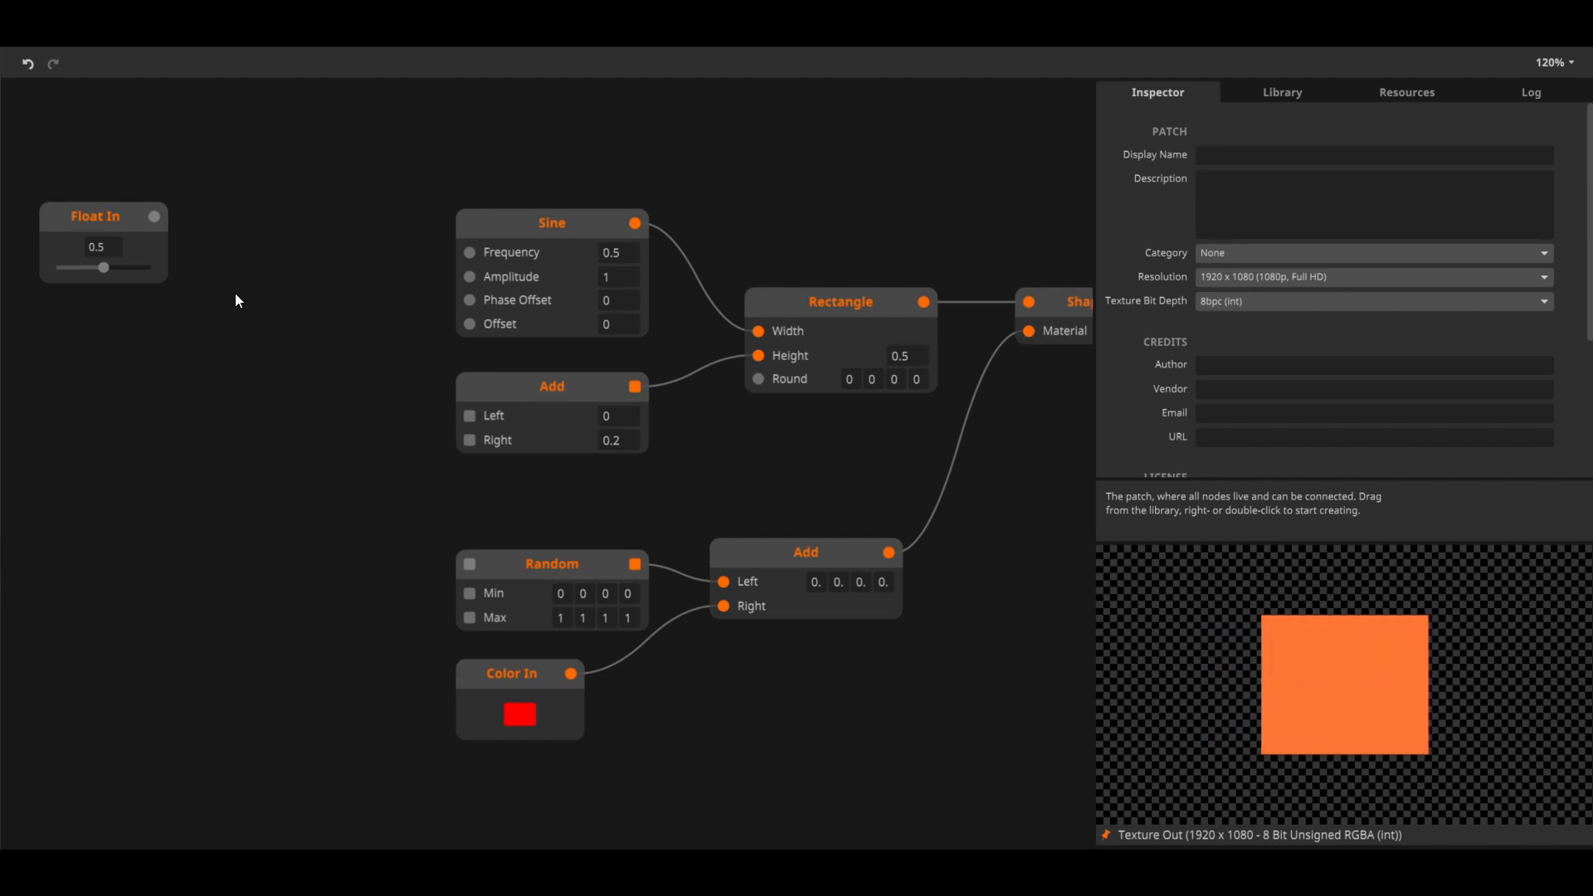
Set the Float In value to about 0.456 and connect its output to the Sine node's Frequency inlet
{"action": "mouse_move", "coordinate": [485, 430]}
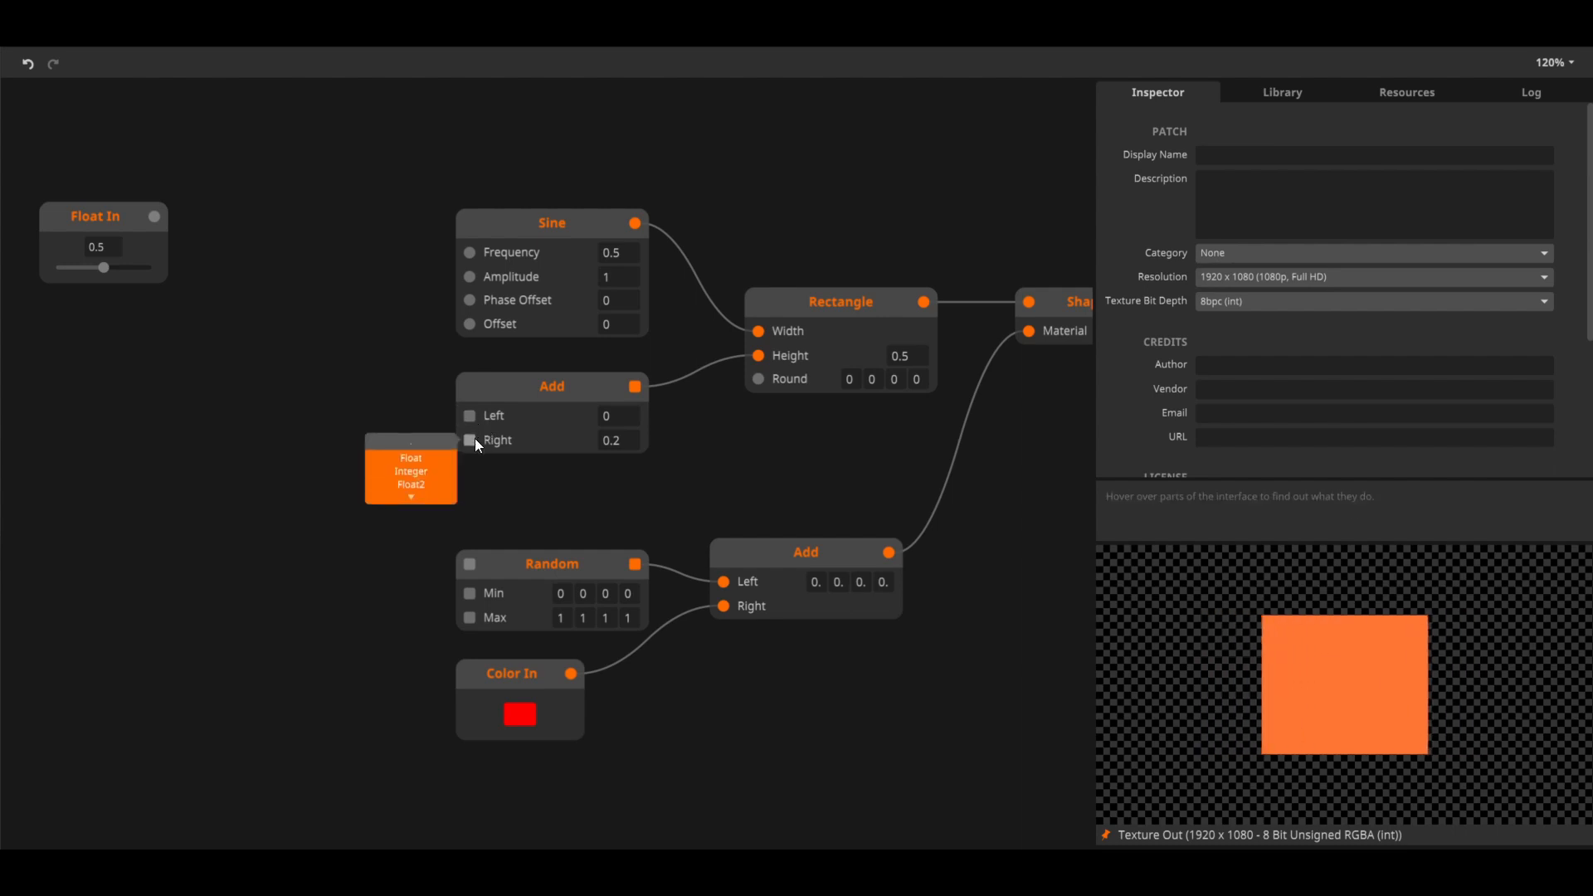
{"action": "mouse_move", "coordinate": [474, 578]}
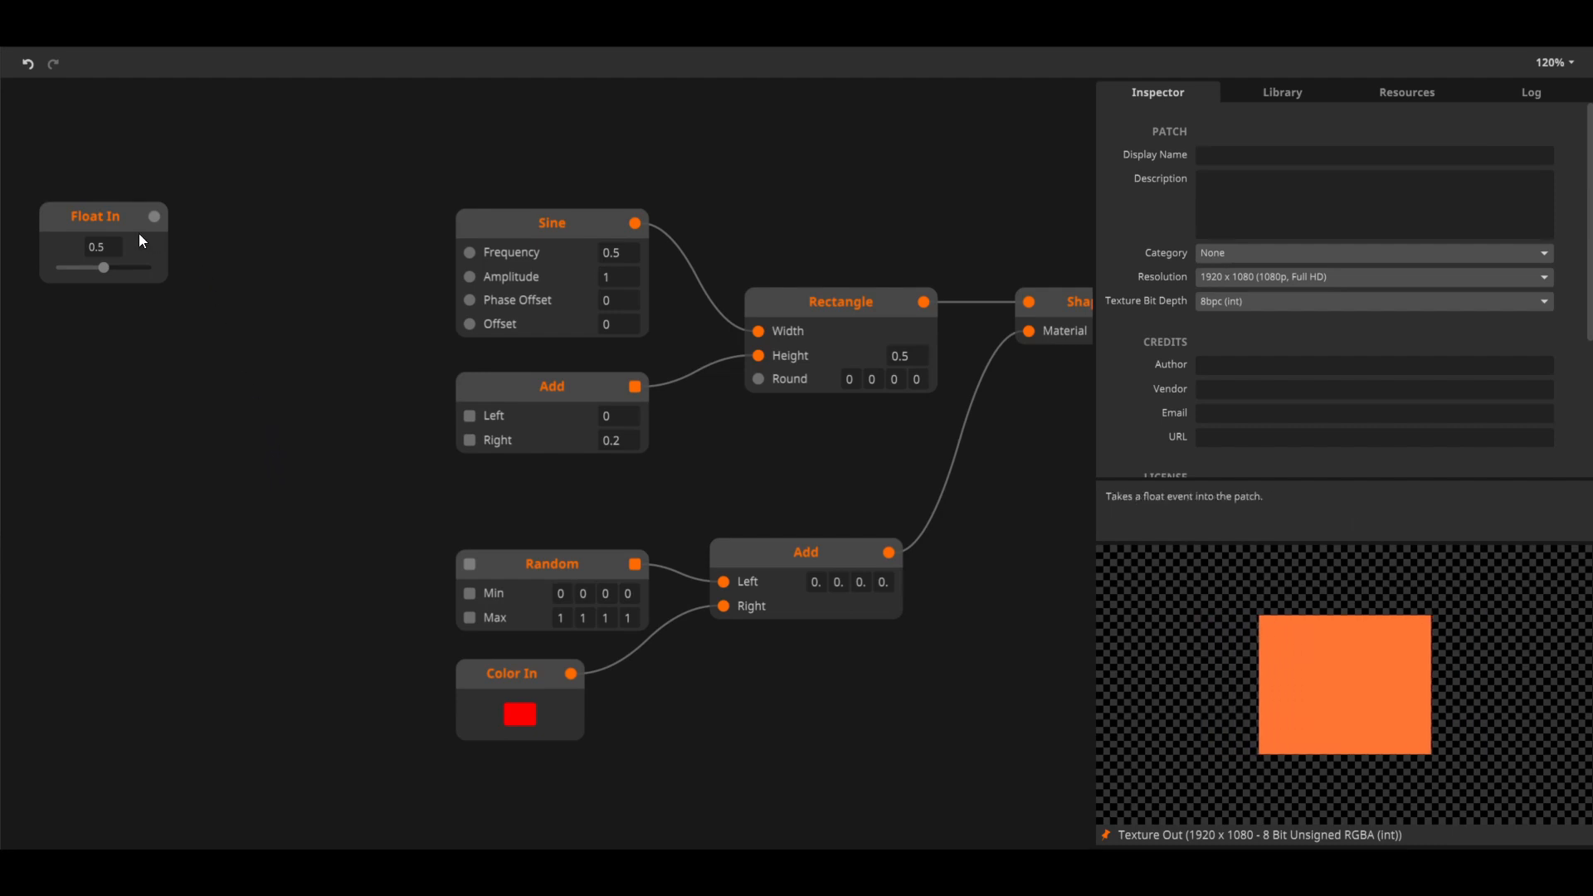
{"action": "left_click", "coordinate": [101, 224]}
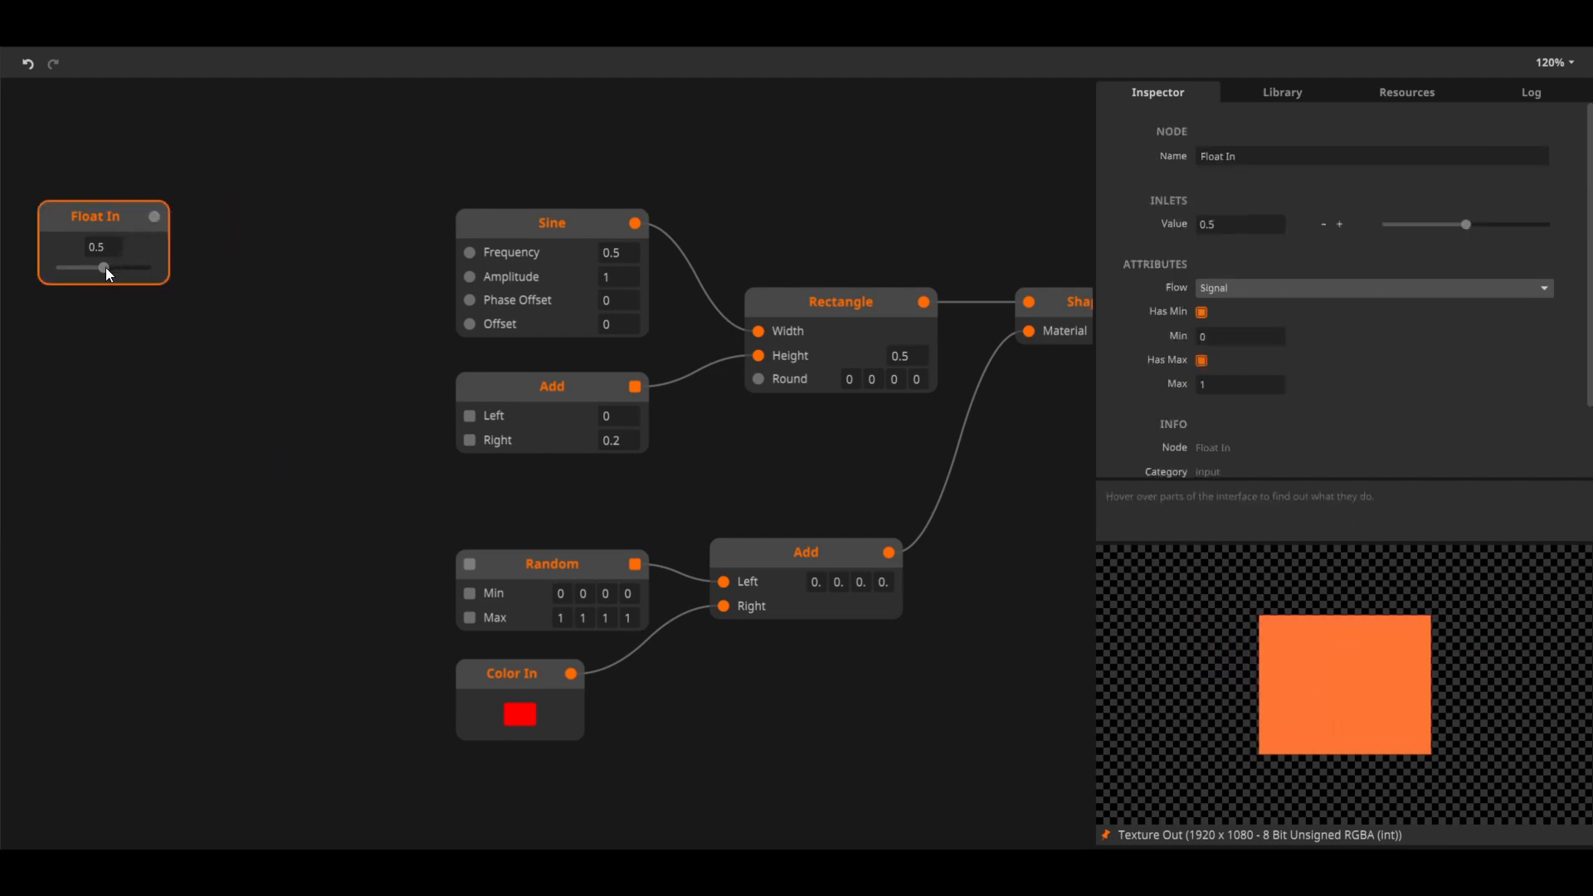
{"action": "left_click_drag", "start_coordinate": [103, 267], "coordinate": [100, 266]}
{"action": "mouse_move", "coordinate": [150, 229]}
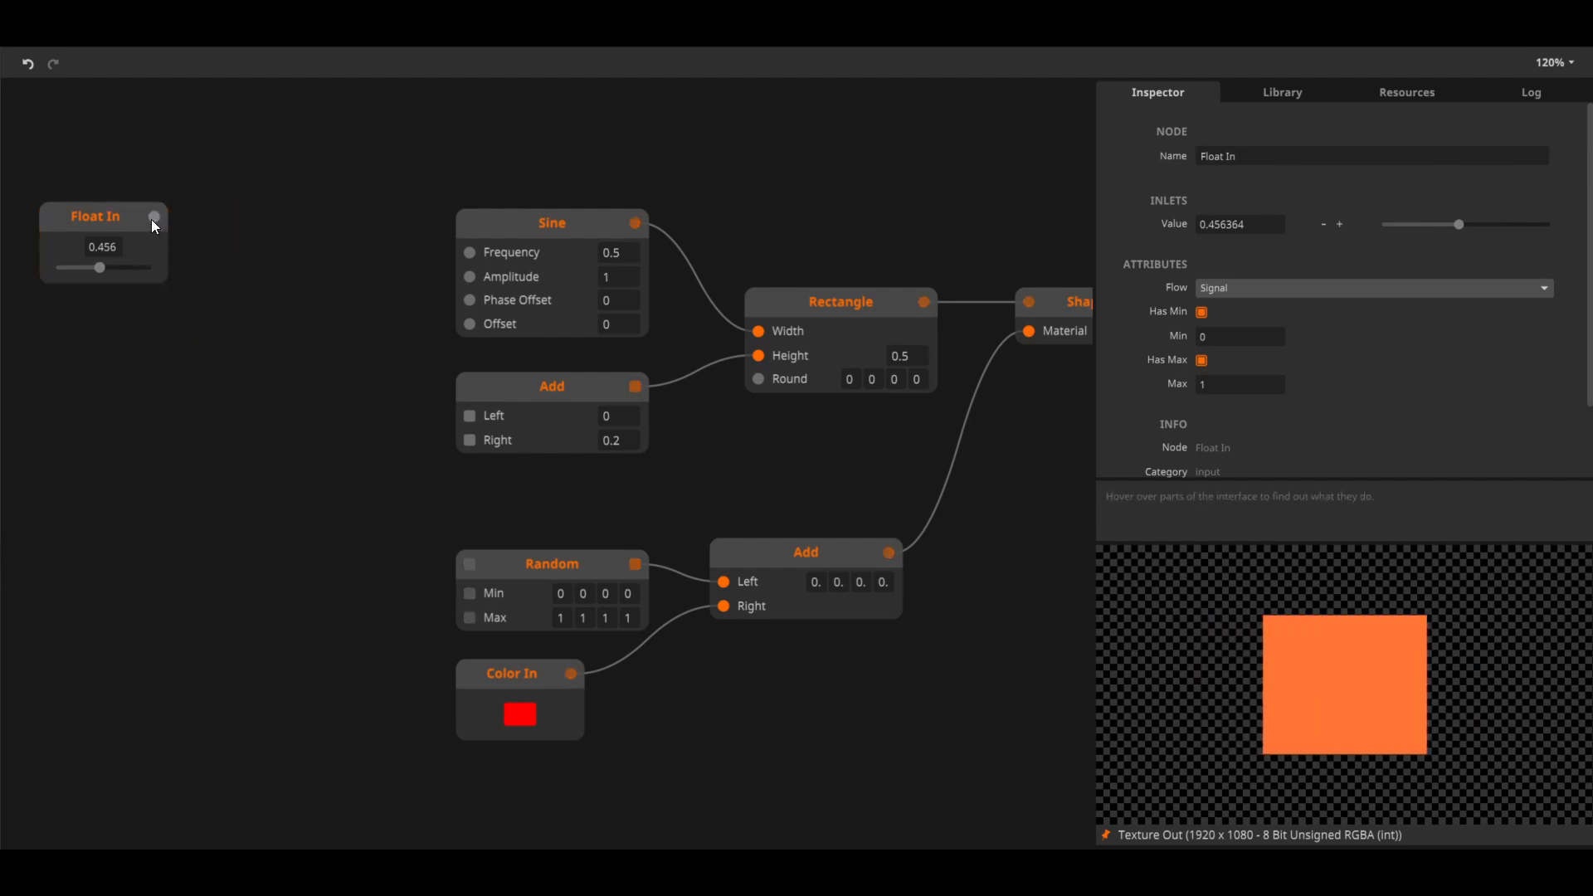
{"action": "left_click_drag", "start_coordinate": [153, 218], "coordinate": [473, 252]}
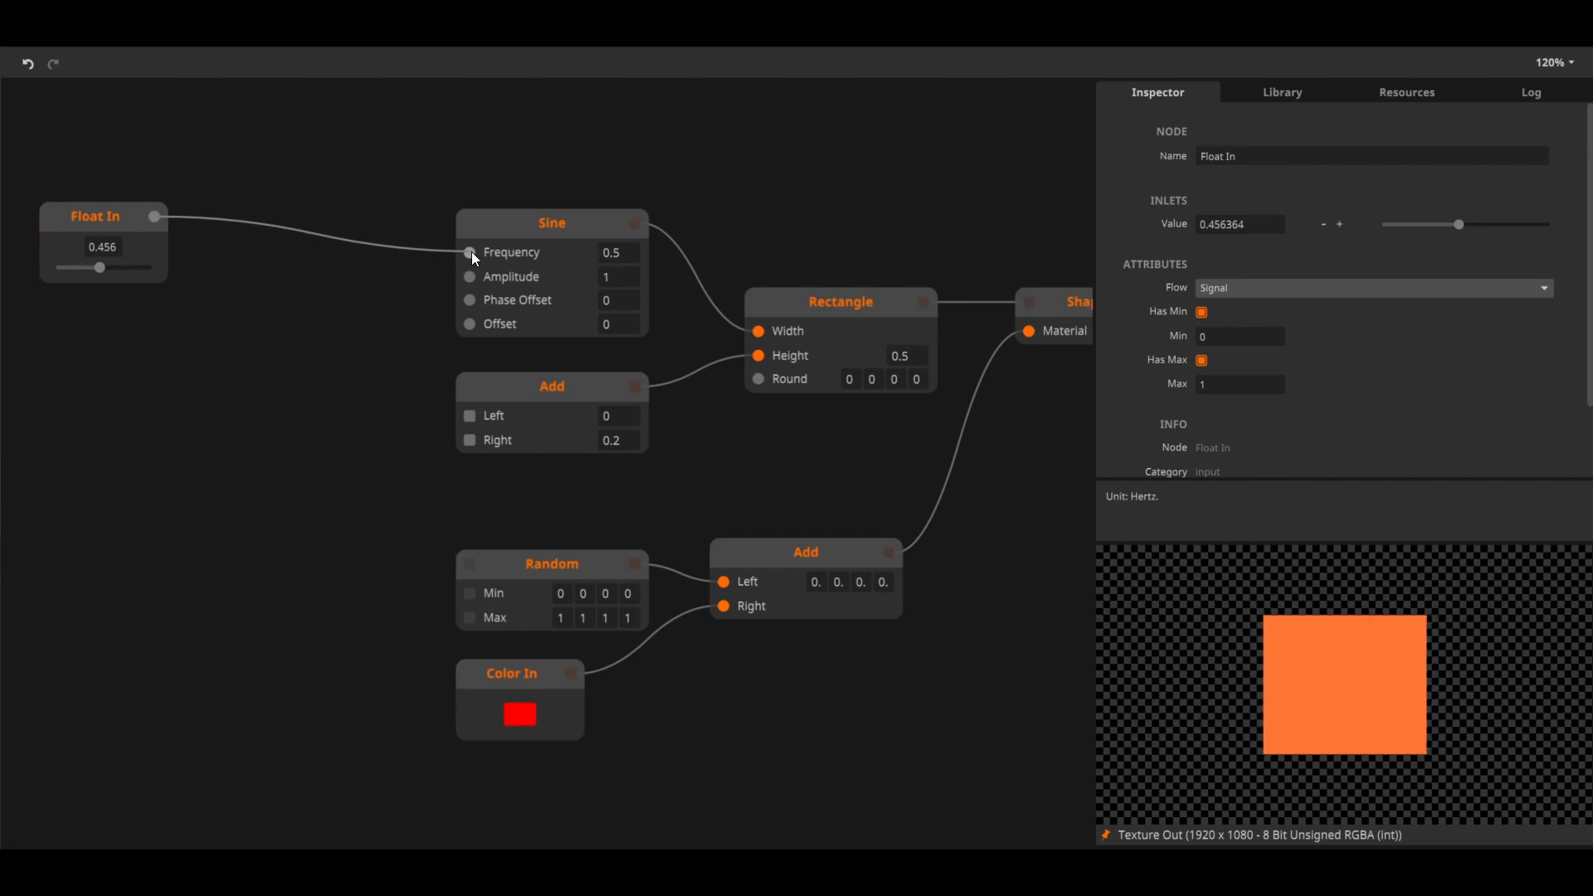
Connect the Float In output to the Left inlet of the Add node below Sine and set Float In to about 0.44
{"action": "mouse_move", "coordinate": [112, 263]}
{"action": "left_mouse_down"}
{"action": "mouse_move", "coordinate": [137, 266]}
{"action": "mouse_move", "coordinate": [60, 264]}
{"action": "mouse_move", "coordinate": [136, 263]}
{"action": "mouse_move", "coordinate": [102, 263]}
{"action": "left_mouse_up"}
{"action": "left_click_drag", "start_coordinate": [154, 217], "coordinate": [447, 416]}
{"action": "mouse_move", "coordinate": [474, 416]}
{"action": "left_mouse_down"}
{"action": "mouse_move", "coordinate": [413, 414]}
{"action": "mouse_move", "coordinate": [470, 414]}
{"action": "left_mouse_up"}
{"action": "mouse_move", "coordinate": [470, 440]}
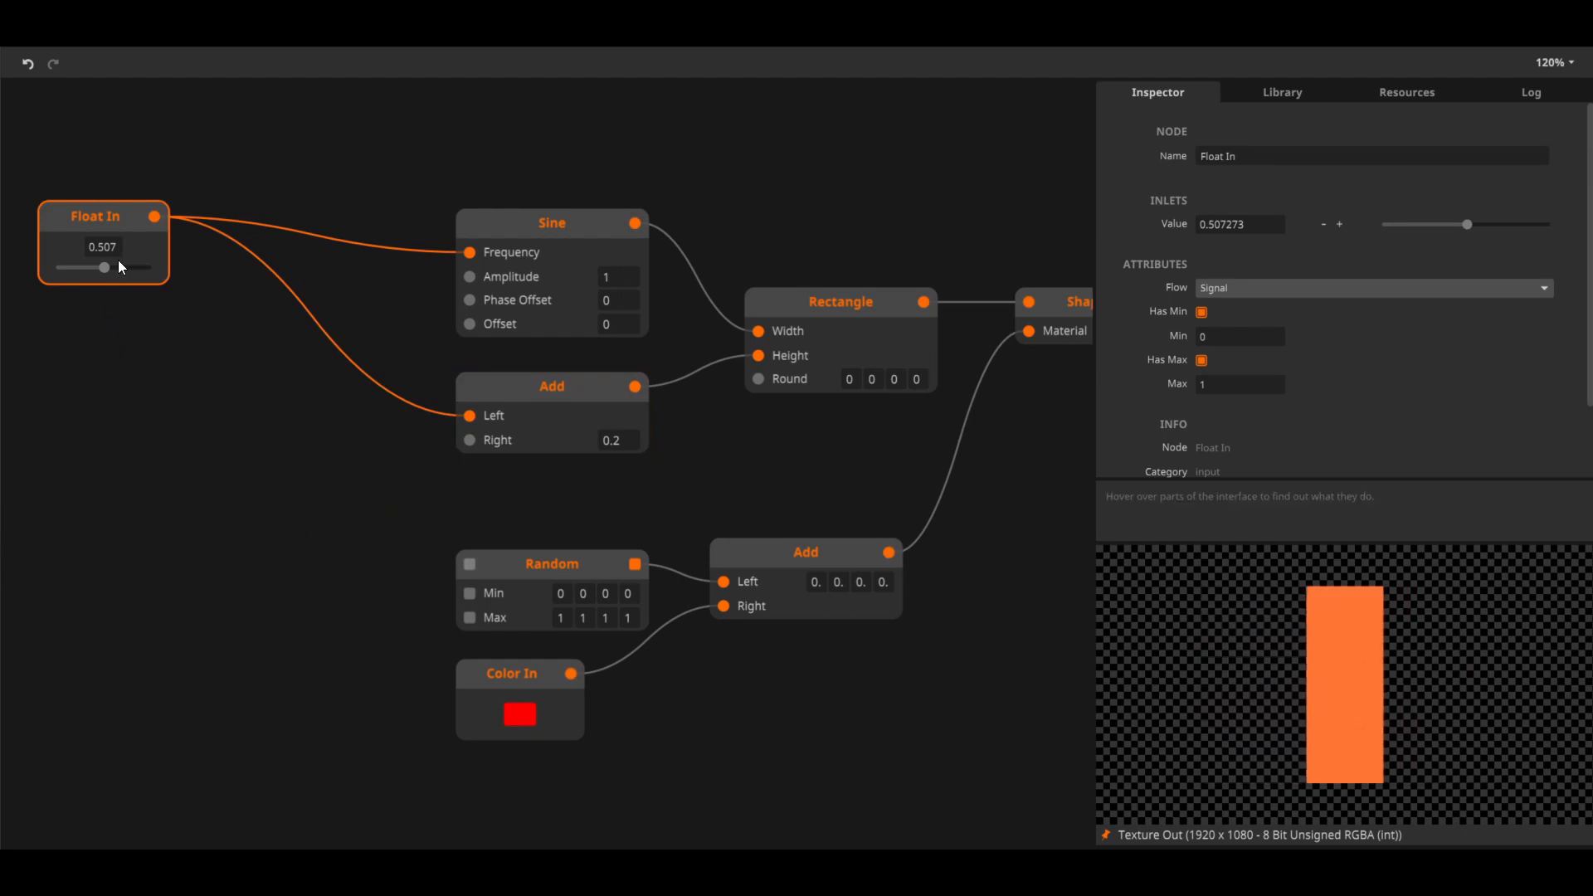
{"action": "mouse_move", "coordinate": [107, 266]}
{"action": "left_mouse_down"}
{"action": "mouse_move", "coordinate": [156, 271]}
{"action": "mouse_move", "coordinate": [99, 274]}
{"action": "left_mouse_up"}
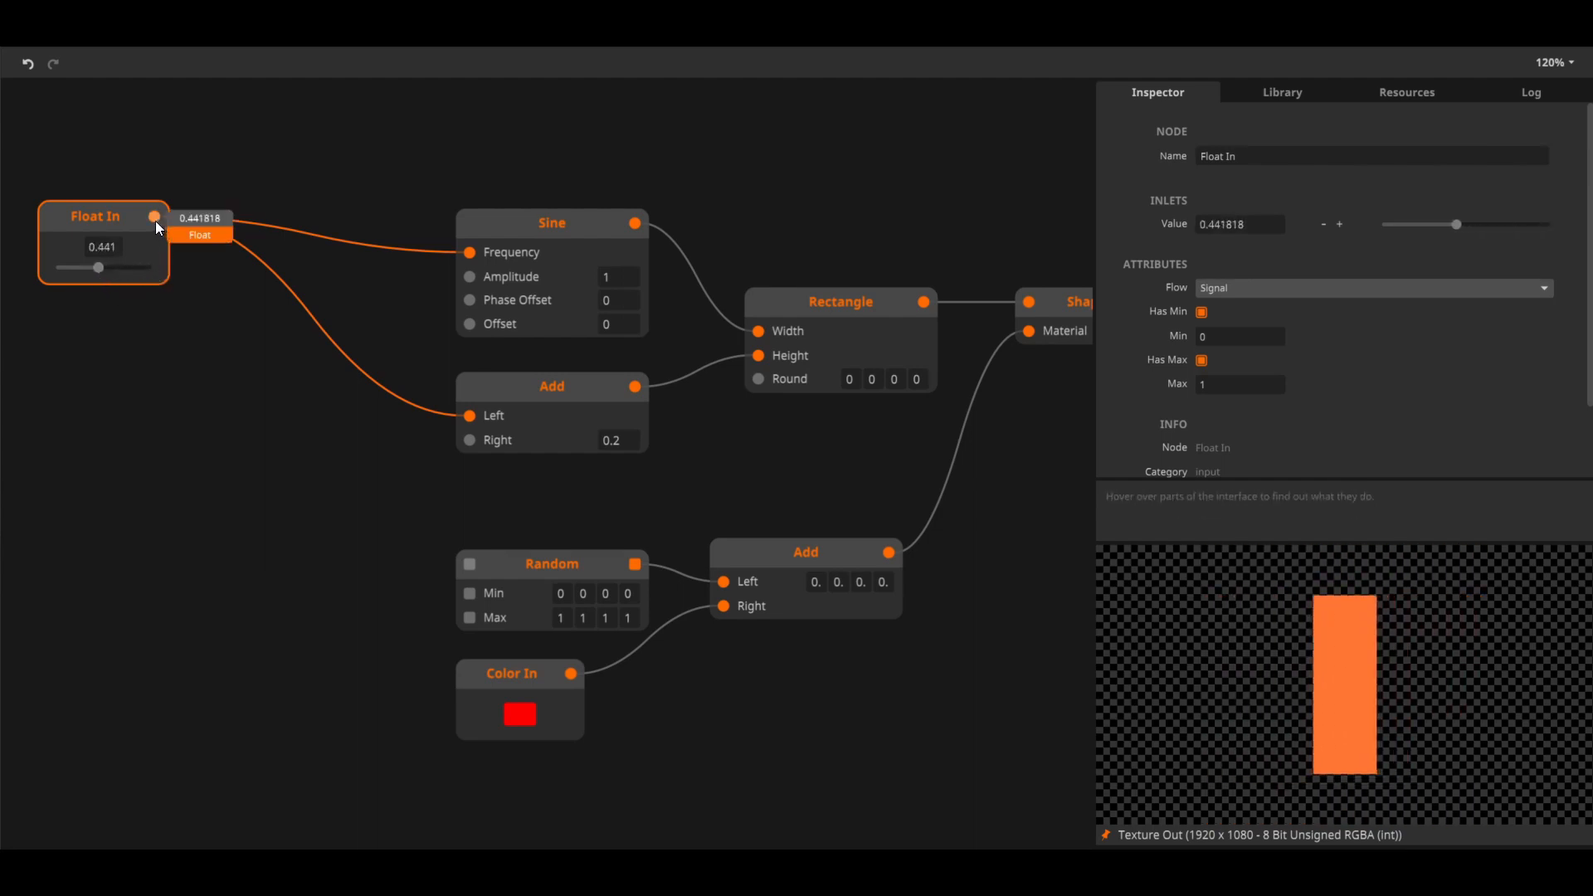
Try to connect the Float In output directly to the Random node's trigger and Min inlets
{"action": "left_click_drag", "start_coordinate": [154, 217], "coordinate": [469, 568]}
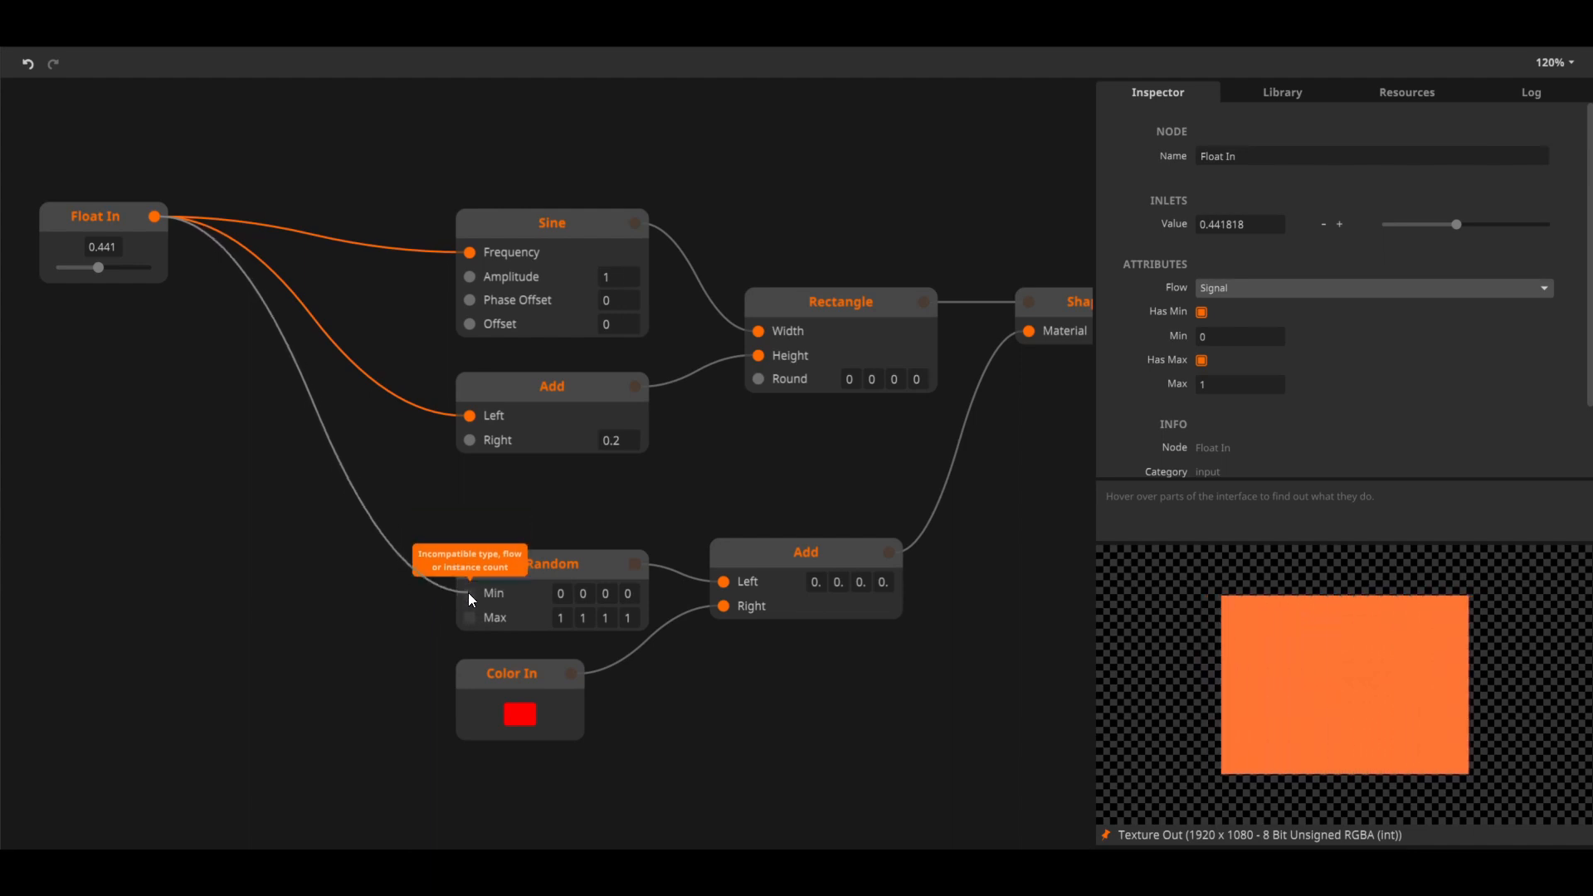
{"action": "left_click", "coordinate": [290, 598]}
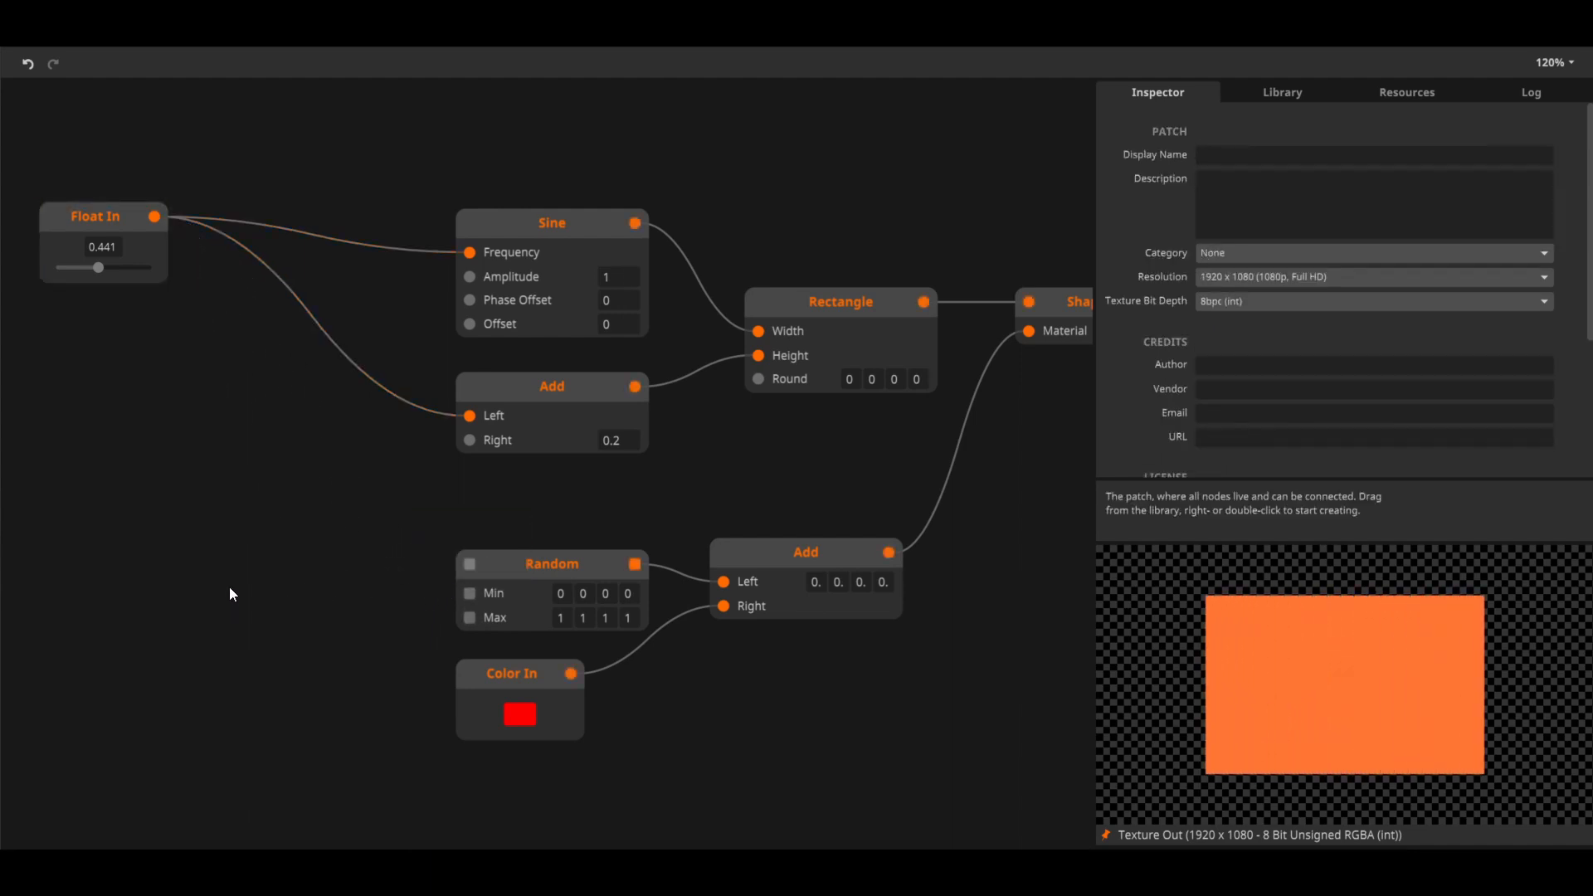
Add an On Change node in the empty area beside the Random node
{"action": "double_click", "coordinate": [254, 594]}
{"action": "type", "text": "on ch"}
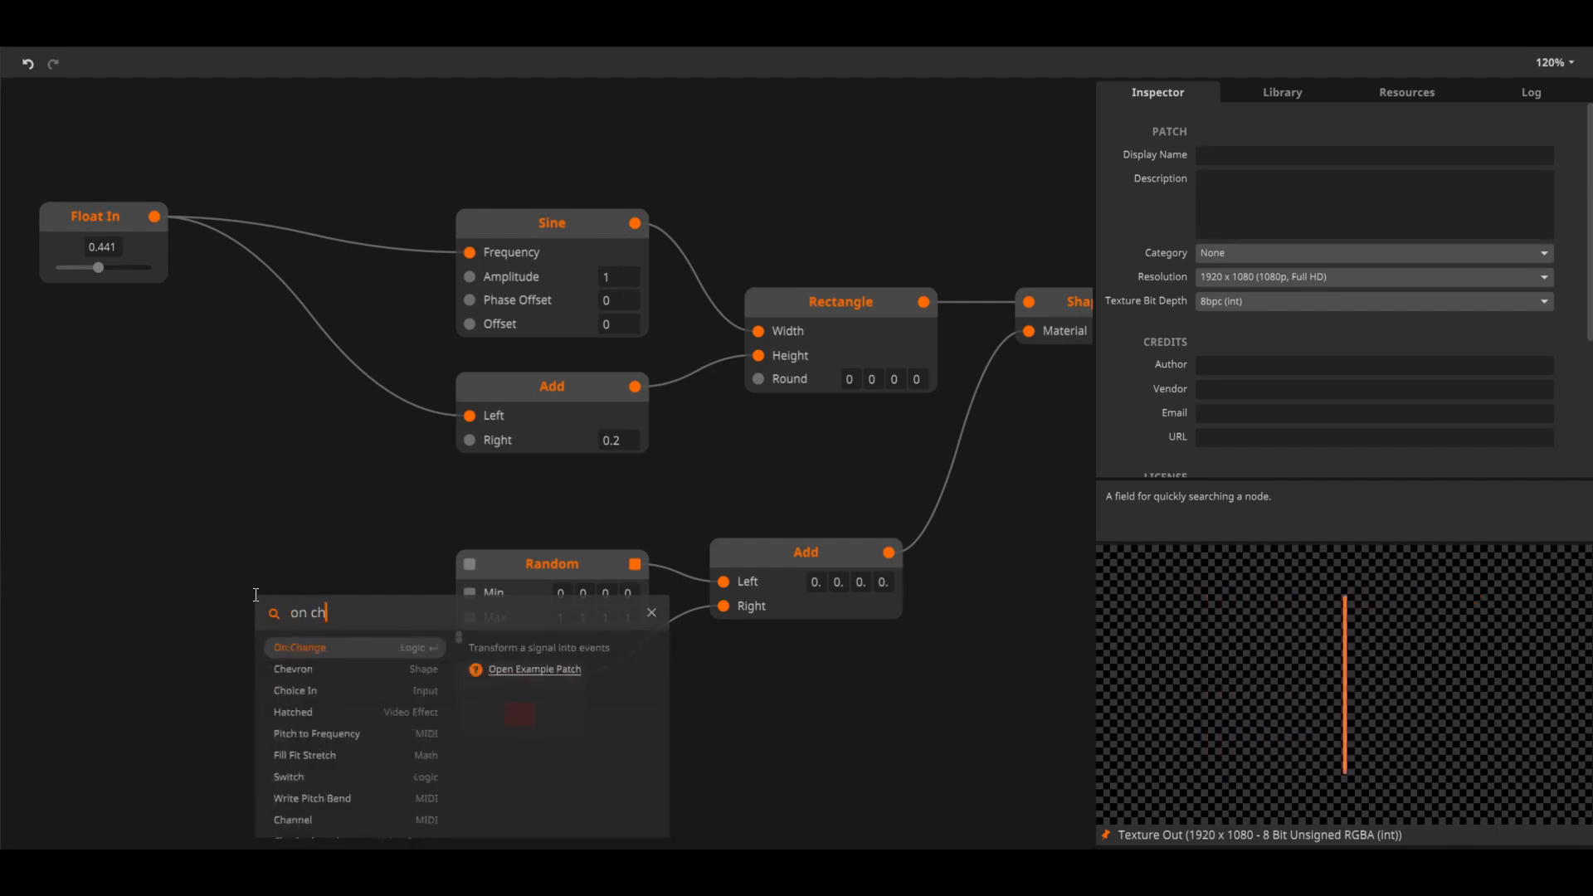
{"action": "key", "text": "Return"}
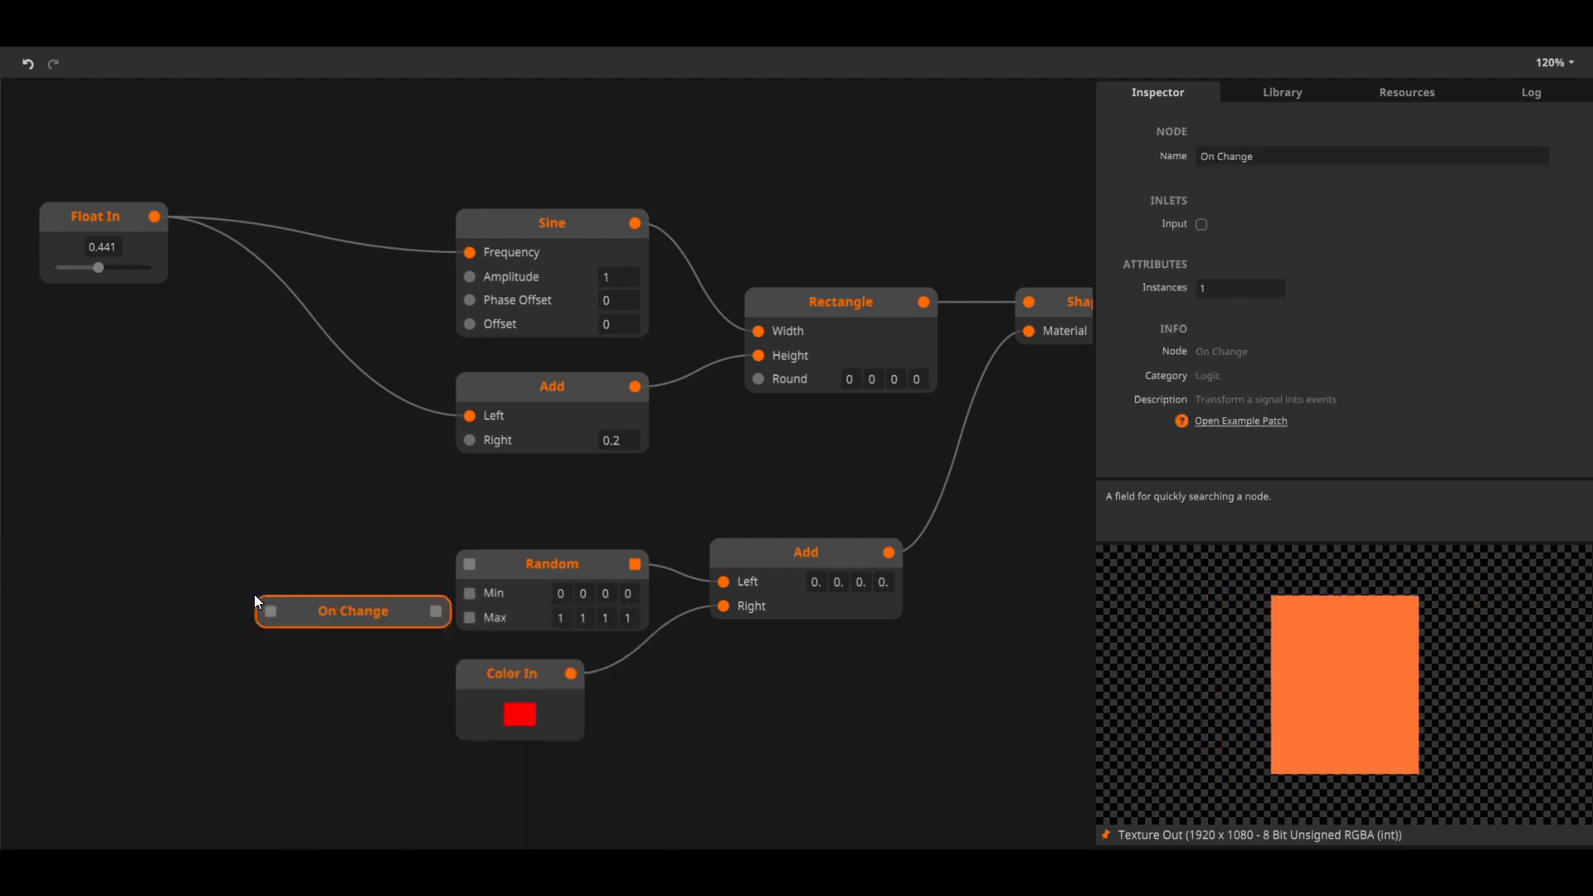
Connect Float In through the On Change node to Random's trigger and Min inlets, and set Float In to about 0.31
{"action": "left_click_drag", "start_coordinate": [154, 217], "coordinate": [293, 613]}
{"action": "left_click_drag", "start_coordinate": [417, 603], "coordinate": [469, 592]}
{"action": "mouse_move", "coordinate": [98, 268]}
{"action": "left_mouse_down"}
{"action": "mouse_move", "coordinate": [141, 275]}
{"action": "mouse_move", "coordinate": [56, 284]}
{"action": "mouse_move", "coordinate": [85, 284]}
{"action": "left_mouse_up"}
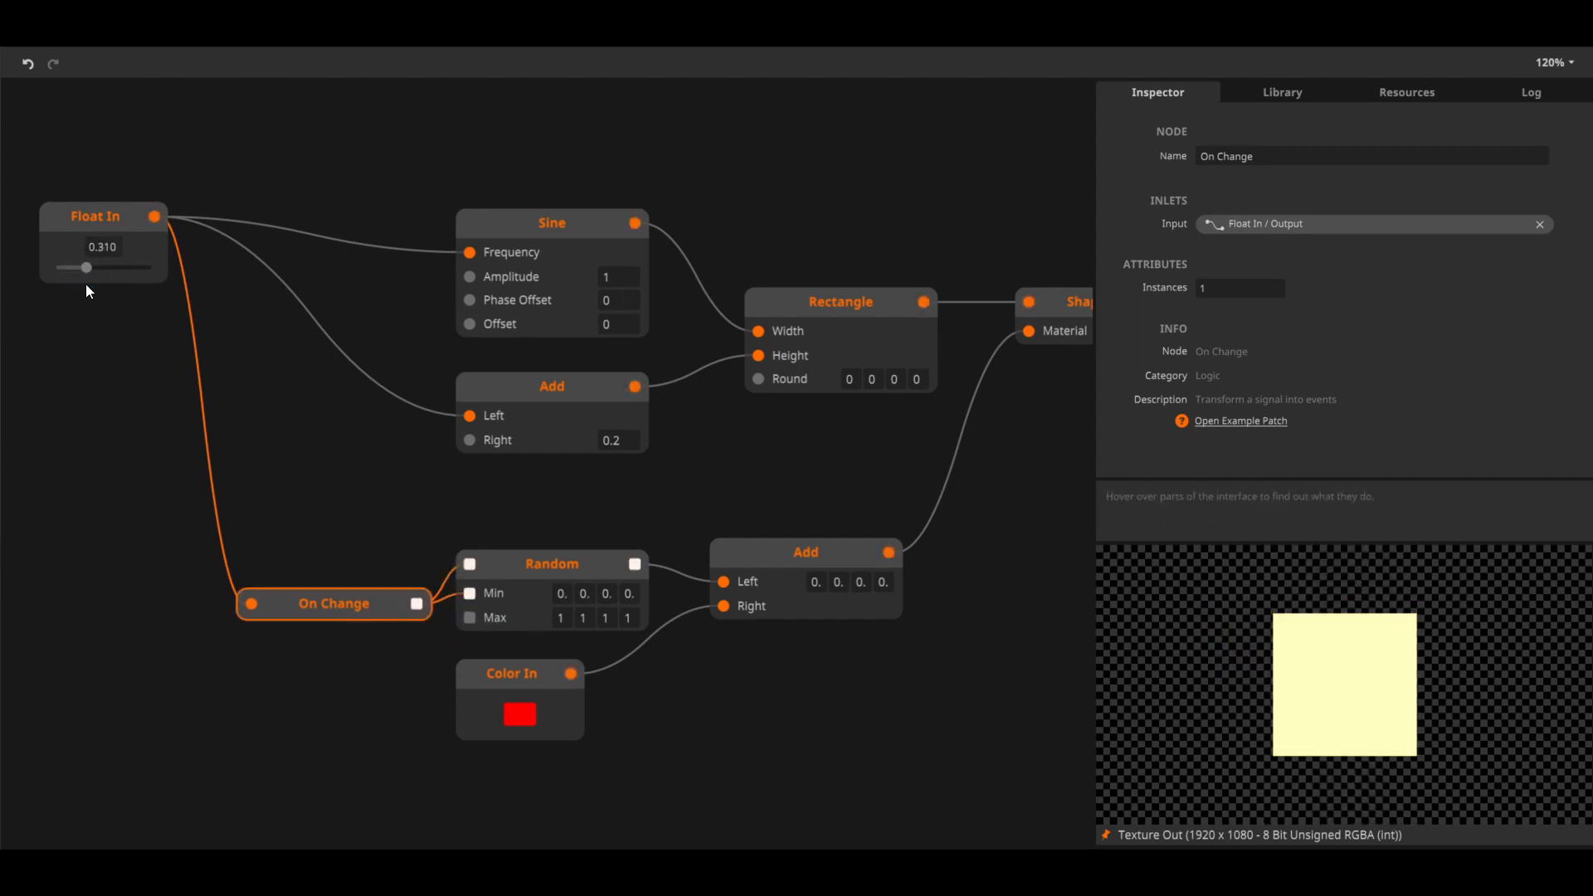
Delete the On Change node between Float In and Random
{"action": "left_click", "coordinate": [329, 551]}
{"action": "left_click", "coordinate": [312, 611]}
{"action": "key", "text": "Delete"}
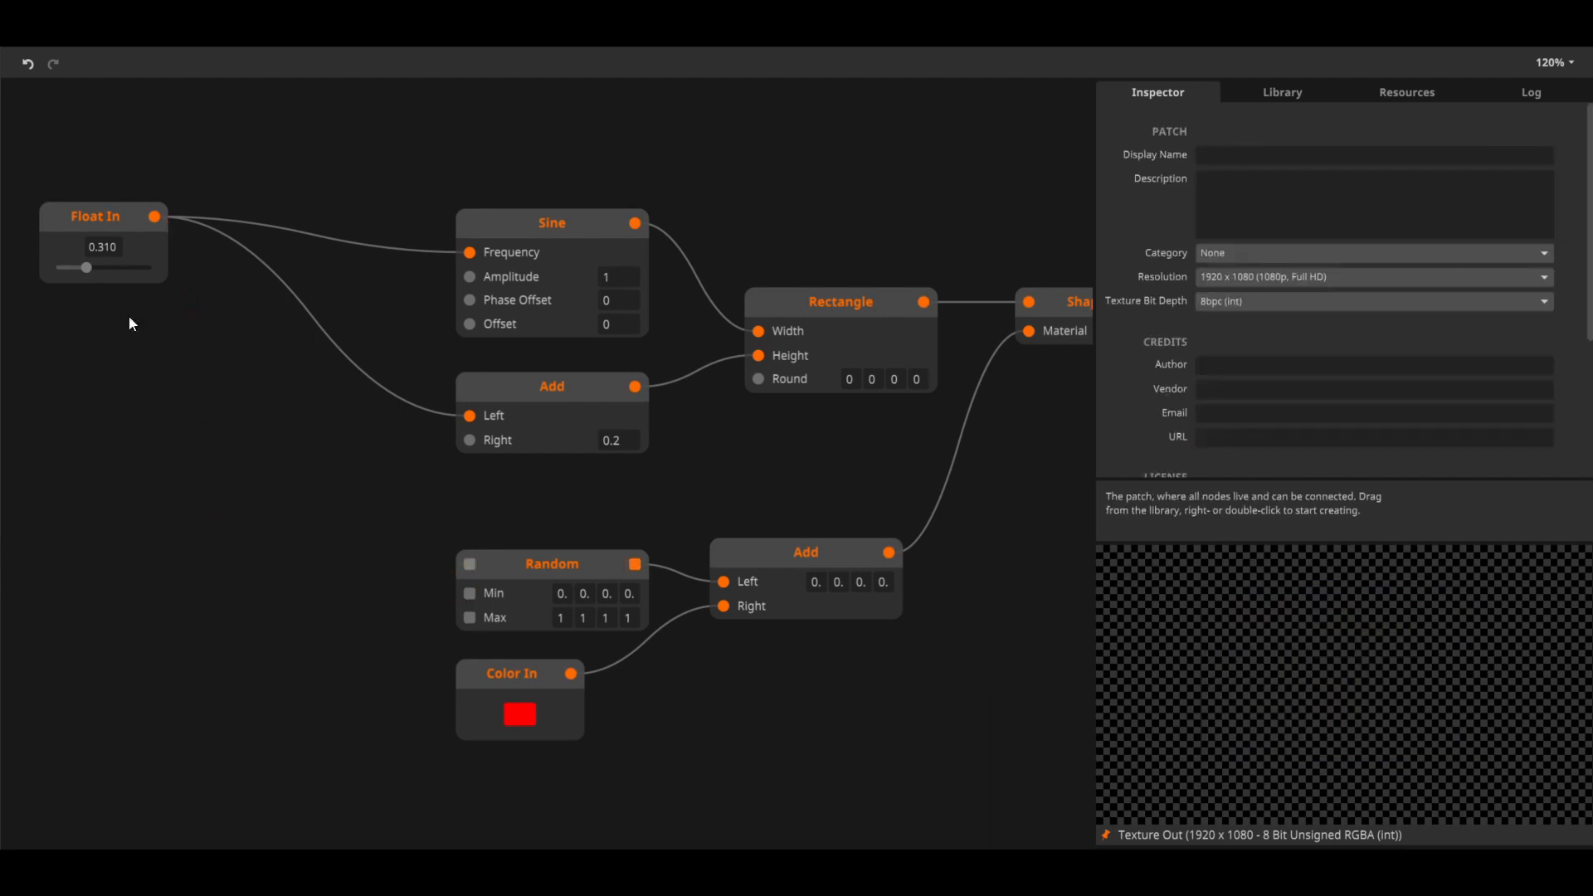
Change the Float In node's Flow attribute to Event
{"action": "left_click", "coordinate": [80, 218]}
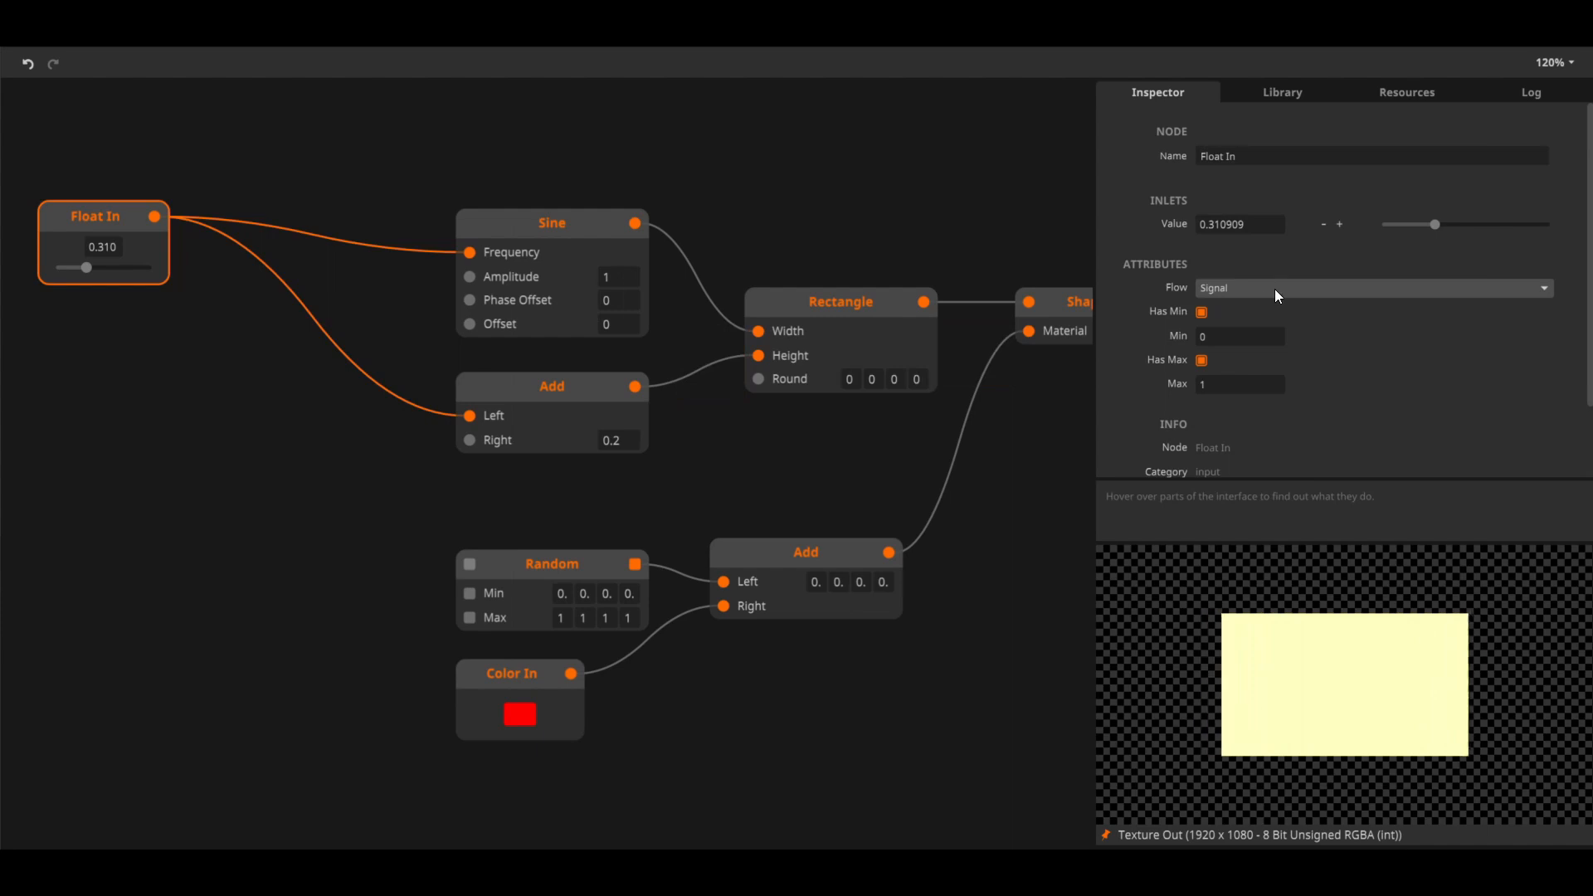
{"action": "left_click", "coordinate": [1275, 288]}
{"action": "left_click", "coordinate": [1264, 313]}
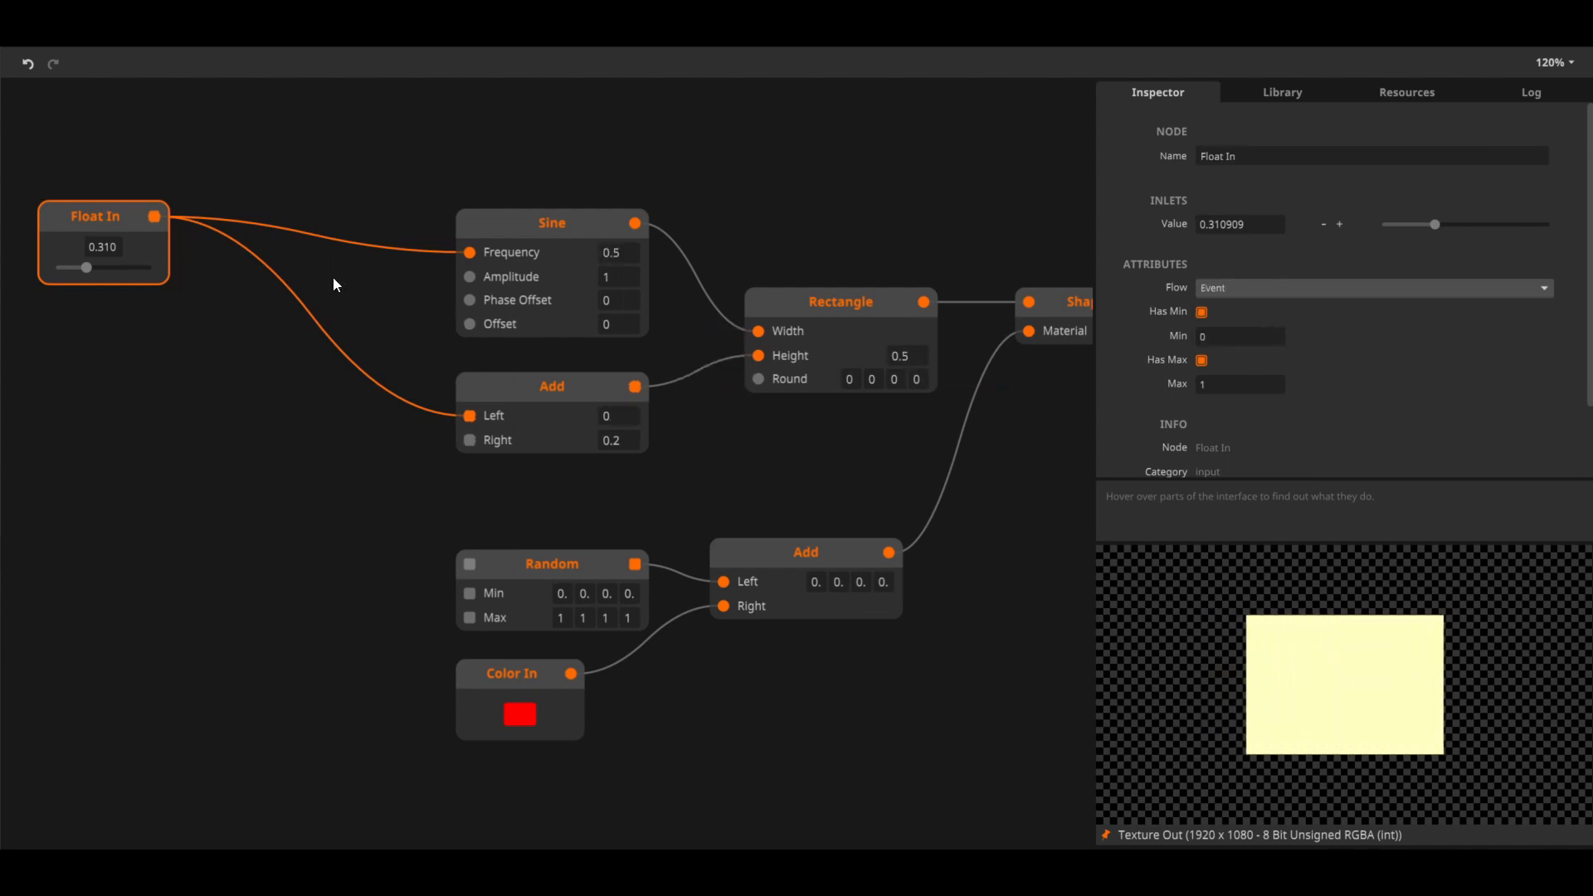
Connect the Float In output directly to Random's trigger and Min inlets and adjust the Float In value
{"action": "left_click_drag", "start_coordinate": [156, 219], "coordinate": [469, 564]}
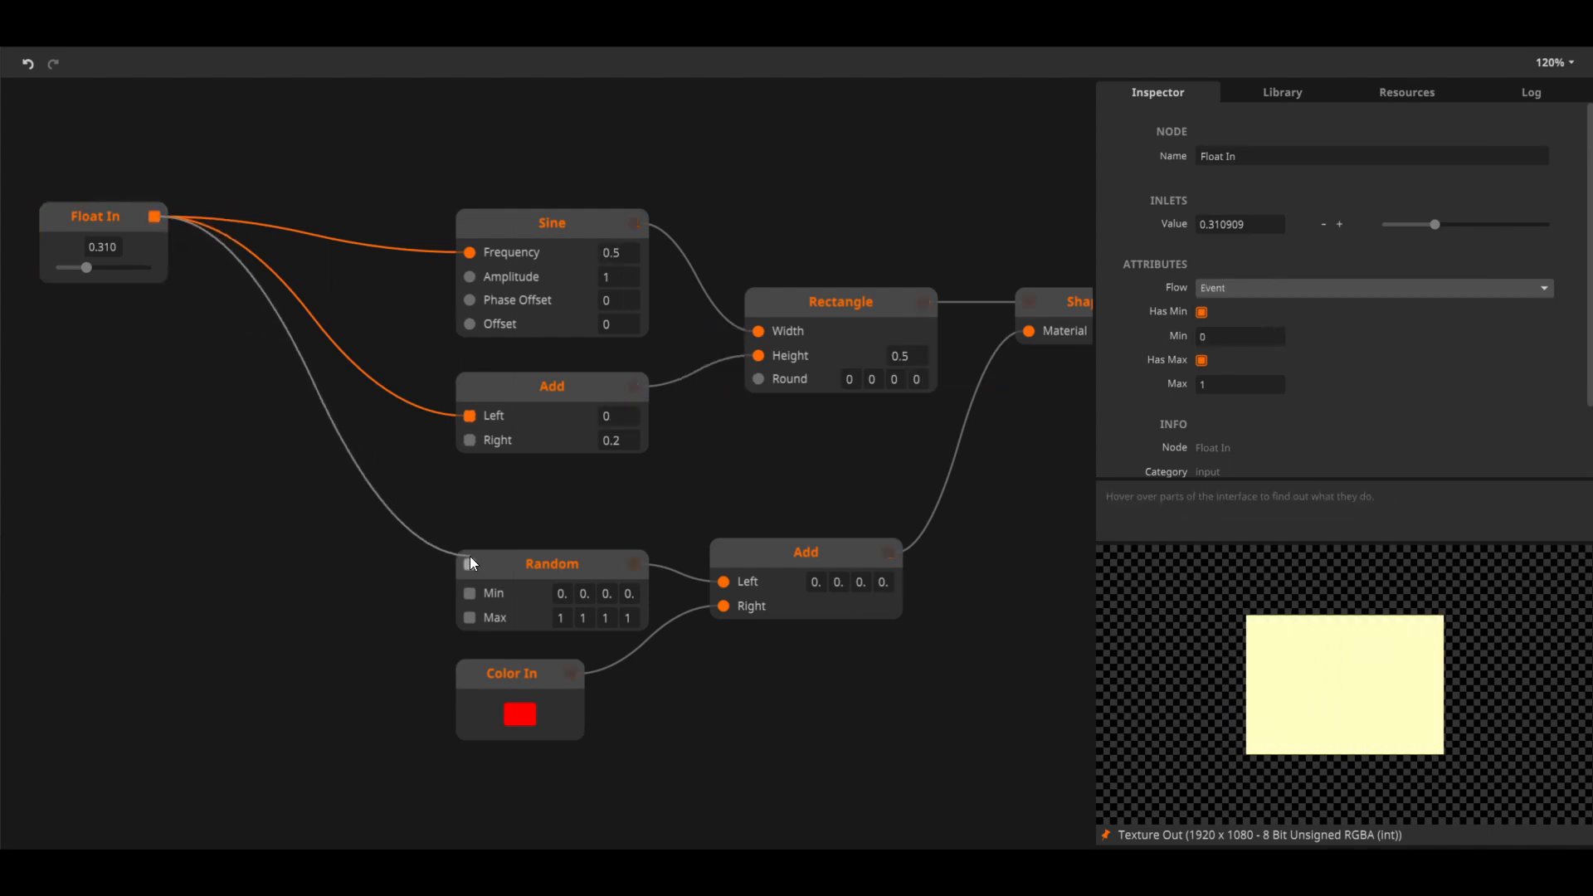
{"action": "left_click_drag", "start_coordinate": [154, 218], "coordinate": [472, 593]}
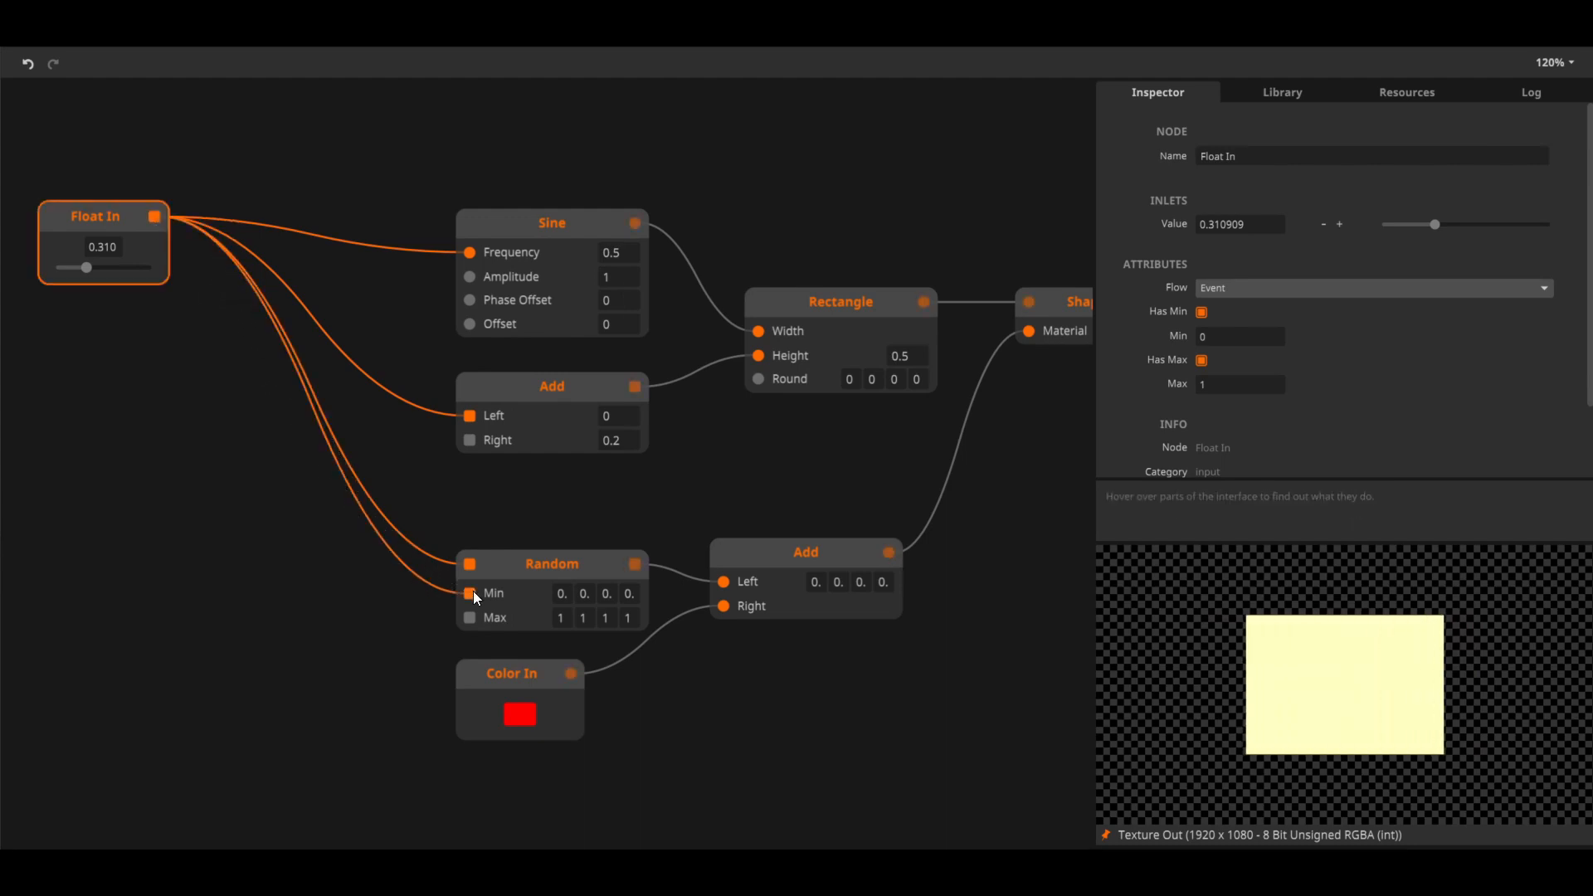
{"action": "mouse_move", "coordinate": [78, 255]}
{"action": "left_mouse_down"}
{"action": "mouse_move", "coordinate": [138, 281]}
{"action": "mouse_move", "coordinate": [64, 273]}
{"action": "mouse_move", "coordinate": [98, 279]}
{"action": "left_mouse_up"}
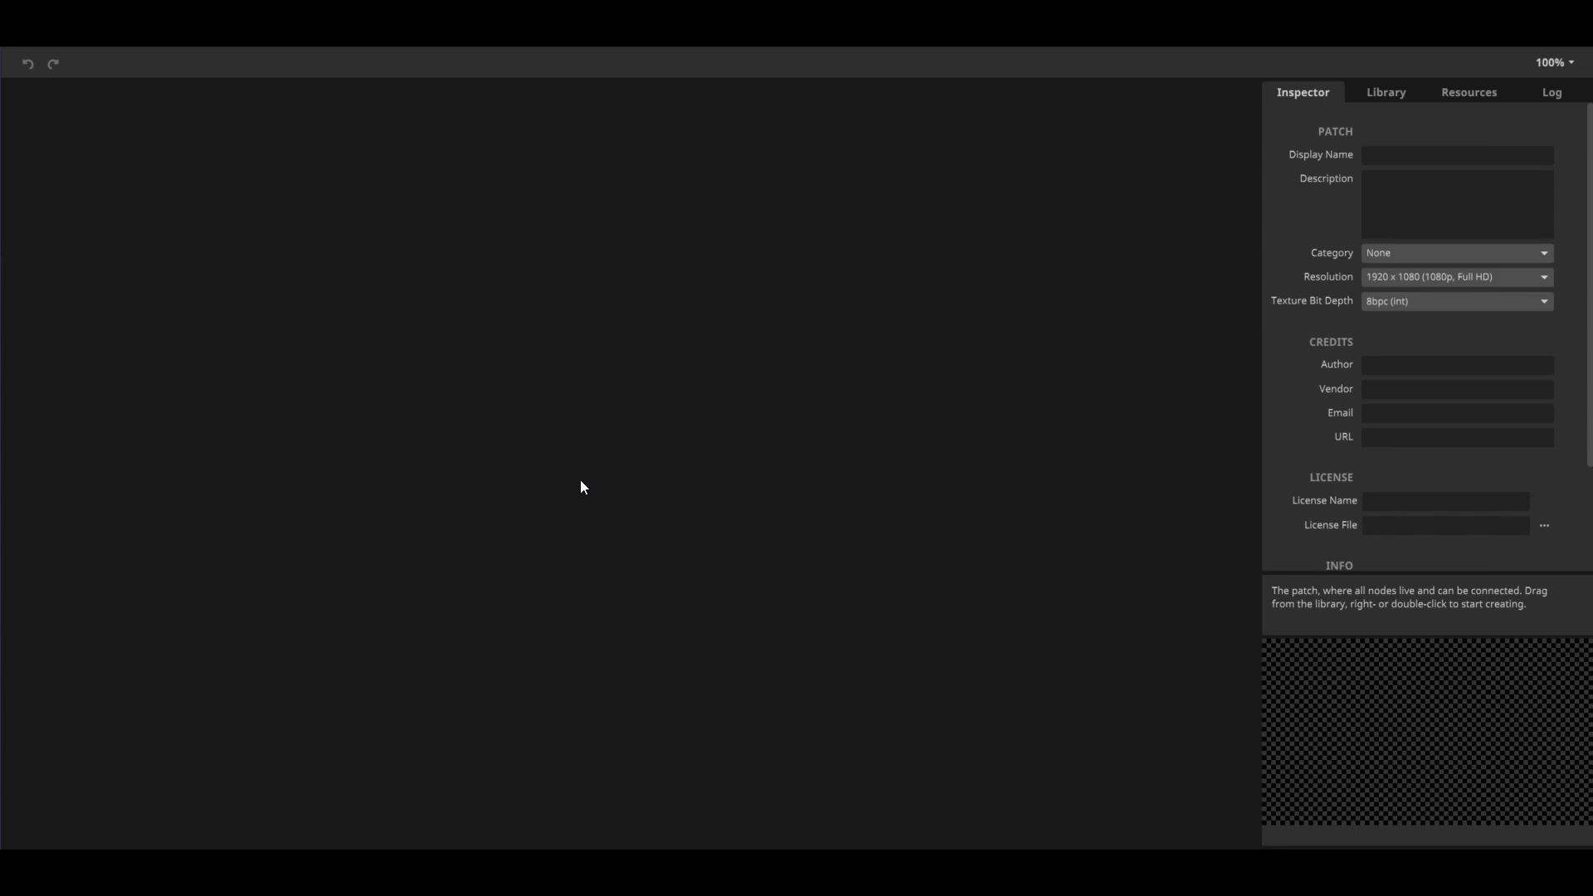
Open the Welcome to Wire window and look through the Basics lessons in its Tutorials list
{"action": "left_click", "coordinate": [160, 45]}
{"action": "left_click", "coordinate": [203, 120]}
{"action": "left_click", "coordinate": [526, 443]}
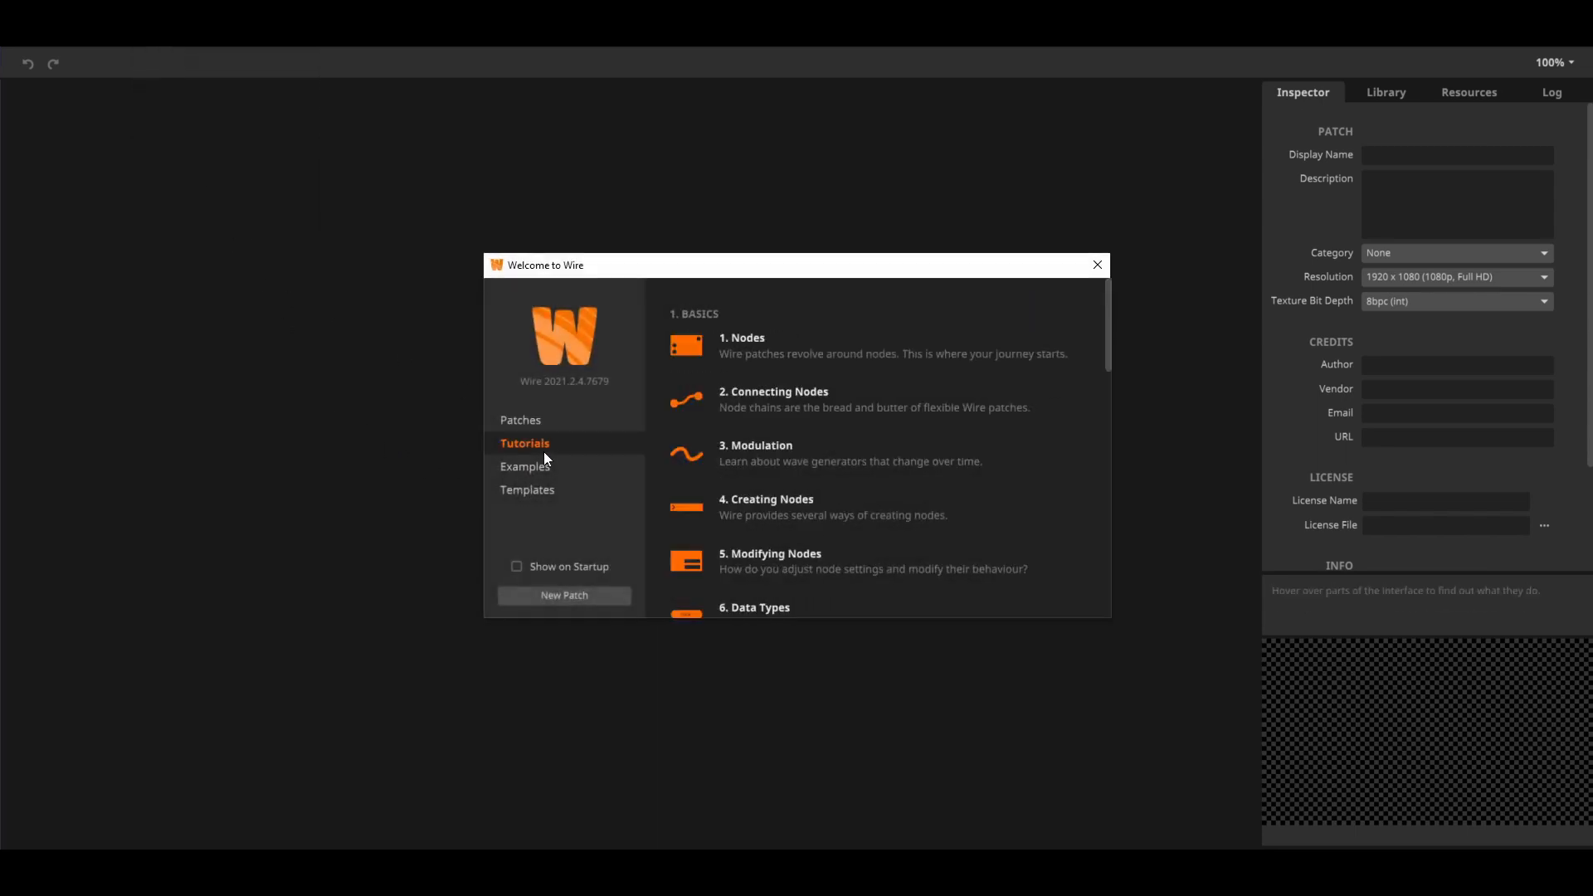
{"action": "mouse_move", "coordinate": [1105, 328]}
{"action": "left_mouse_down"}
{"action": "mouse_move", "coordinate": [1106, 385]}
{"action": "mouse_move", "coordinate": [1098, 339]}
{"action": "left_mouse_up"}
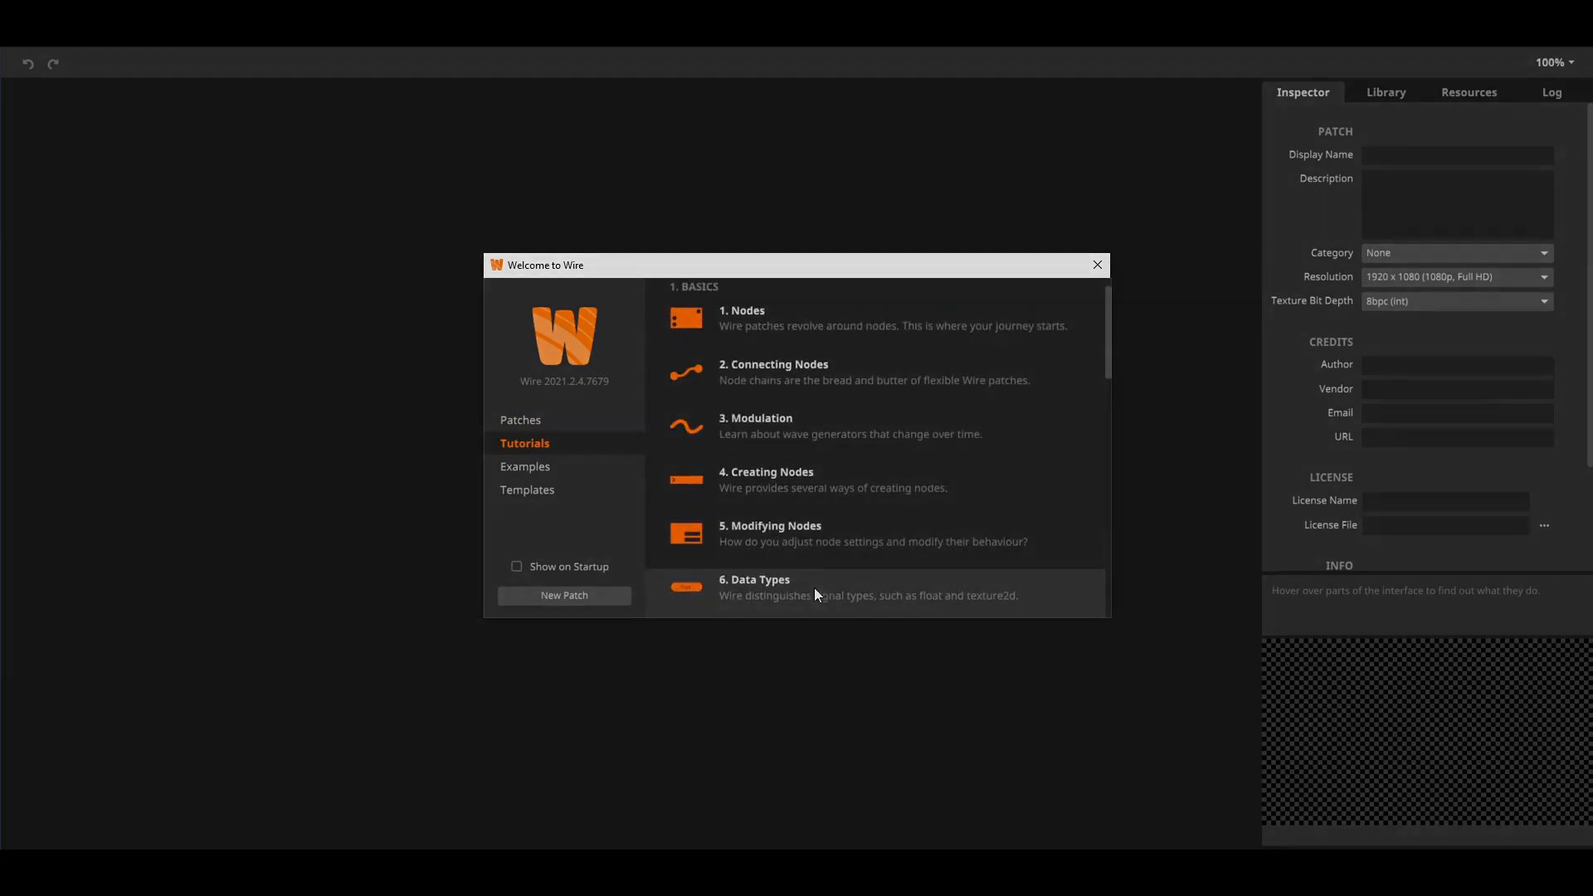